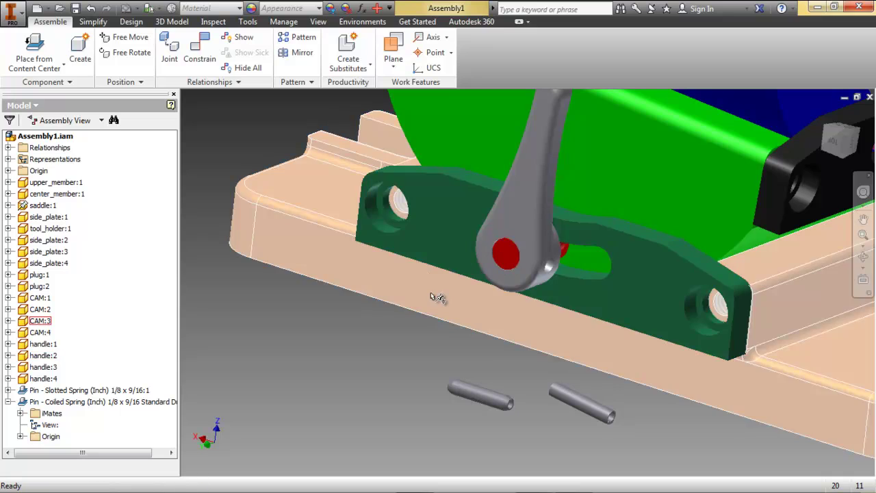
{"action": "left_click", "coordinate": [478, 406]}
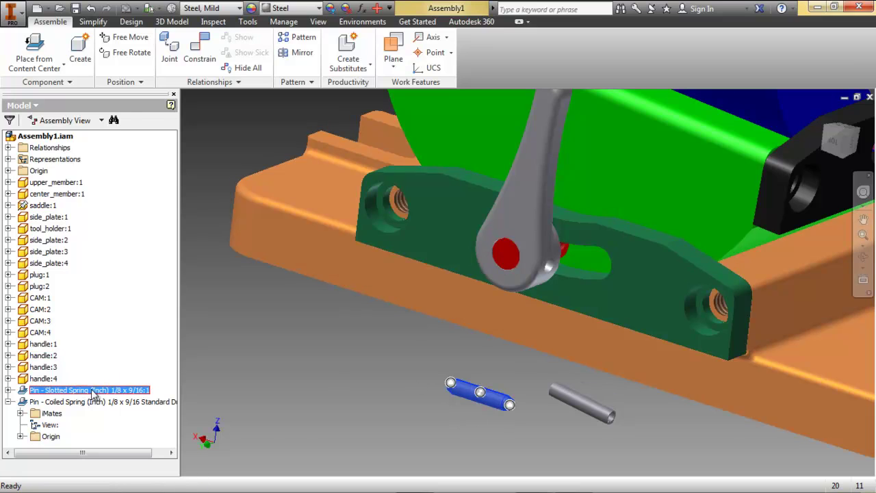
{"action": "left_click", "coordinate": [585, 410]}
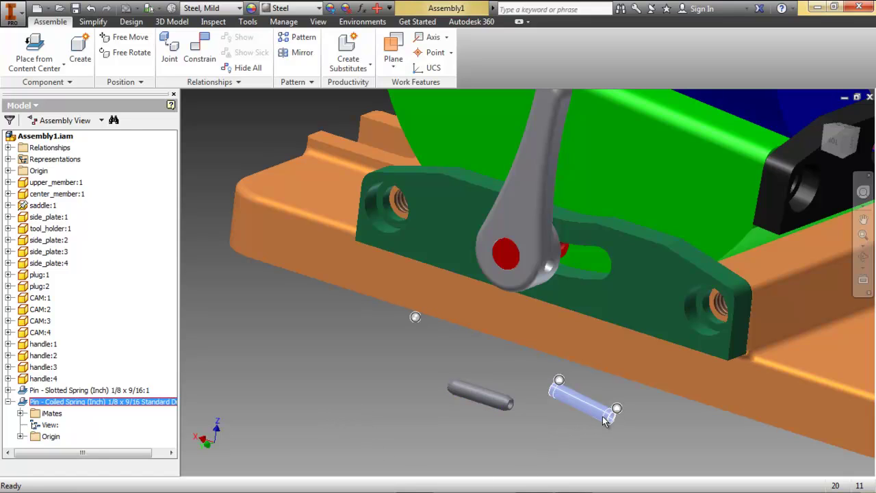
{"action": "left_click", "coordinate": [514, 426]}
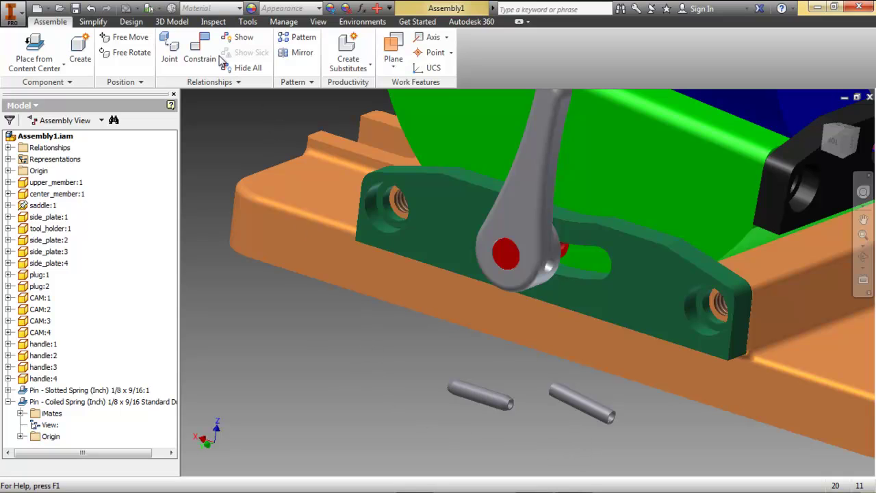
Step: Mate the coiled spring pin's axis with the axis of the cross hole in the handle on the dark green side plate
{"action": "left_click", "coordinate": [195, 45]}
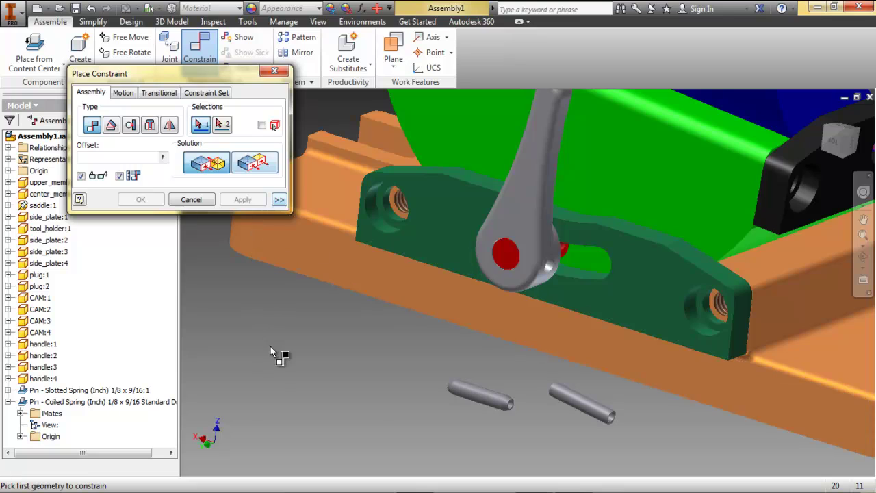
{"action": "left_click", "coordinate": [589, 411]}
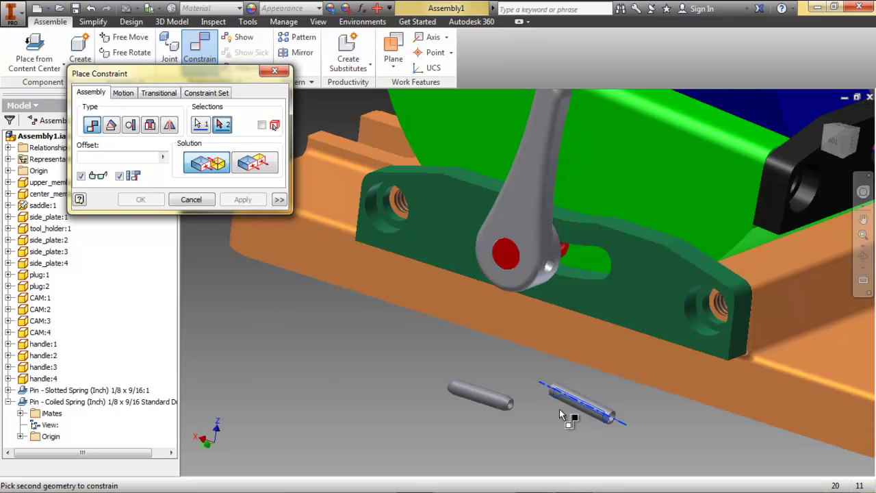
{"action": "middle_click_drag", "start_coordinate": [559, 408], "coordinate": [532, 328], "text": "shift"}
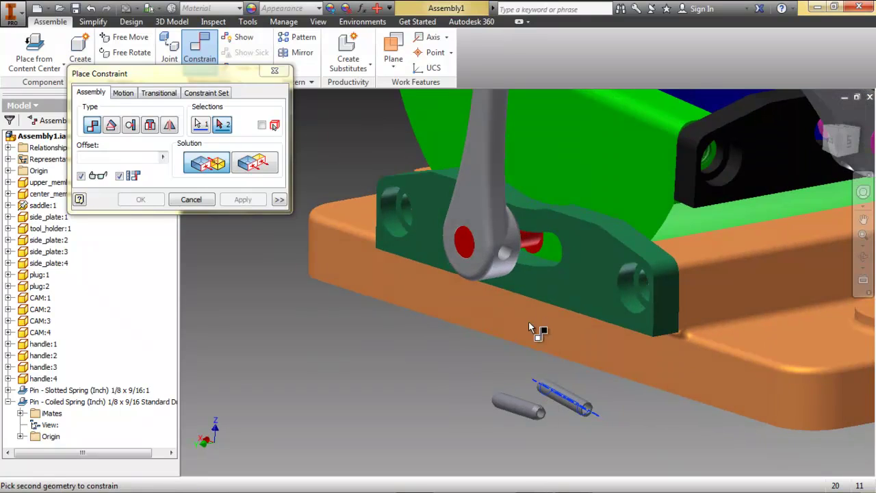
{"action": "left_click", "coordinate": [505, 254]}
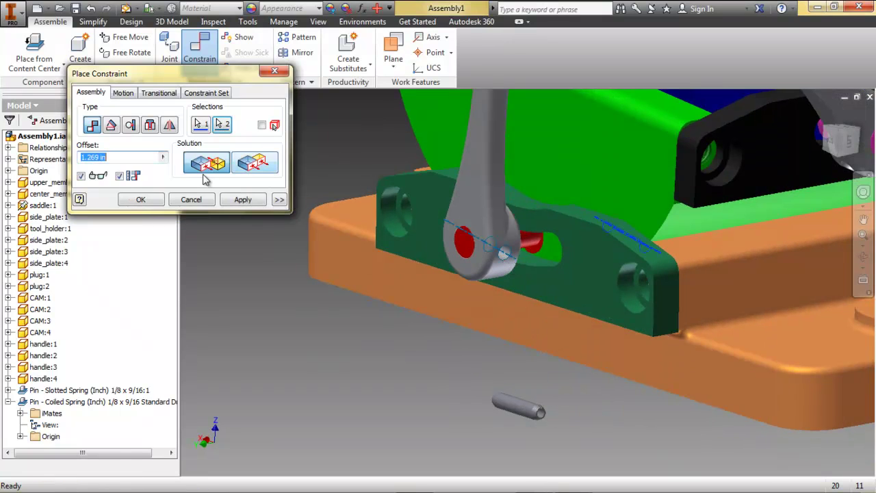
{"action": "left_click", "coordinate": [243, 199]}
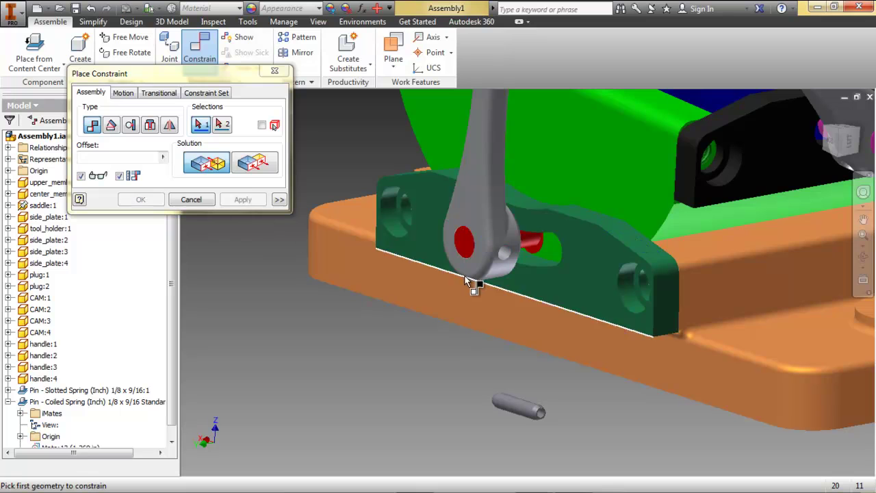
{"action": "middle_click_drag", "start_coordinate": [459, 285], "coordinate": [547, 311]}
{"action": "scroll", "coordinate": [593, 303], "scroll_direction": "up", "scroll_amount": 5}
{"action": "left_click", "coordinate": [191, 200]}
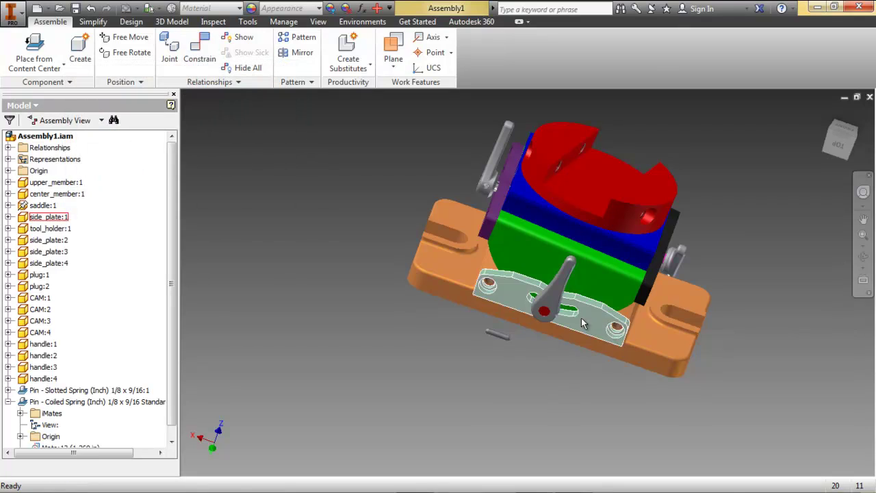
Step: Set the offset of the coiled spring pin's mate to 0 so its axis aligns with the handle's cross hole
{"action": "mouse_move", "coordinate": [539, 288]}
{"action": "middle_mouse_down"}
{"action": "mouse_move", "coordinate": [495, 330]}
{"action": "mouse_move", "coordinate": [457, 336]}
{"action": "mouse_move", "coordinate": [376, 259]}
{"action": "mouse_move", "coordinate": [579, 282]}
{"action": "mouse_move", "coordinate": [494, 265]}
{"action": "mouse_move", "coordinate": [538, 280]}
{"action": "middle_mouse_up"}
{"action": "scroll", "coordinate": [516, 352], "scroll_direction": "down", "scroll_amount": 6}
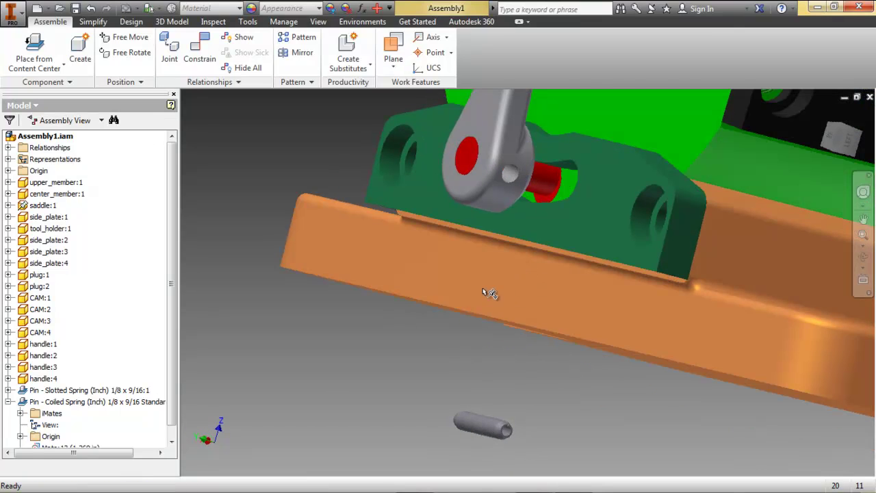
{"action": "scroll", "coordinate": [356, 322], "scroll_direction": "up", "scroll_amount": 2}
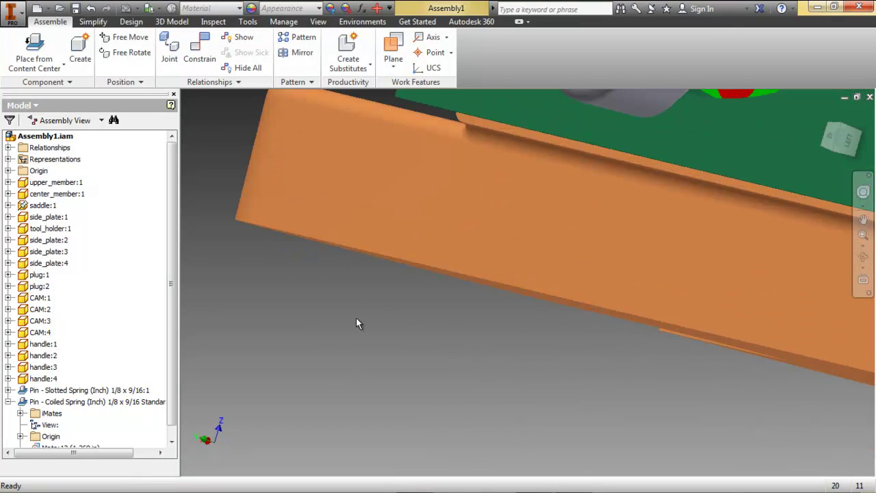
{"action": "scroll", "coordinate": [356, 317], "scroll_direction": "down", "scroll_amount": 5}
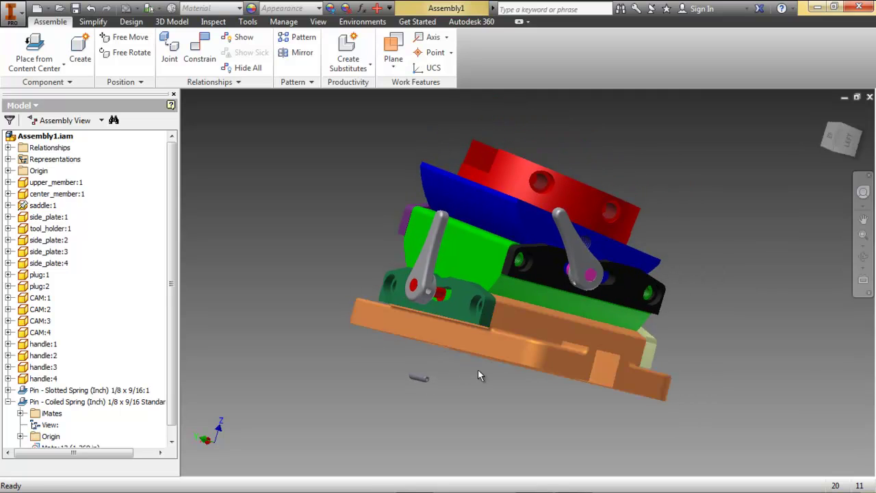
{"action": "scroll", "coordinate": [50, 426], "scroll_direction": "down", "scroll_amount": 1}
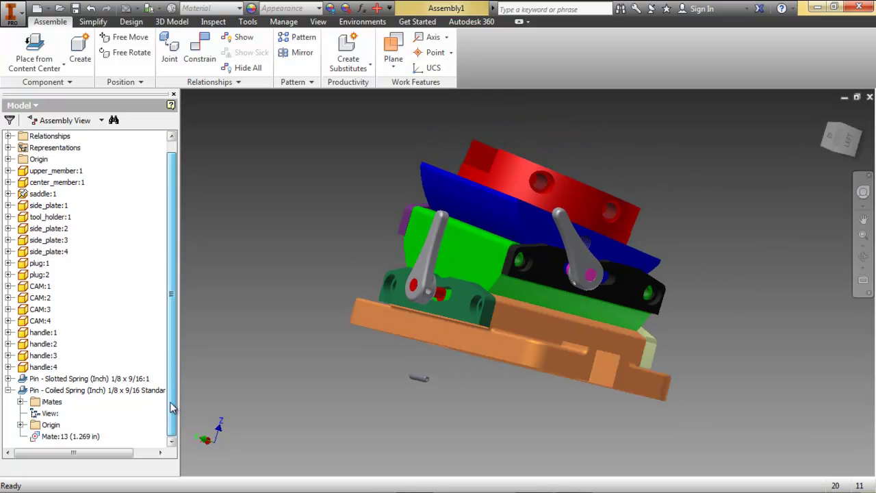
{"action": "left_click", "coordinate": [58, 438]}
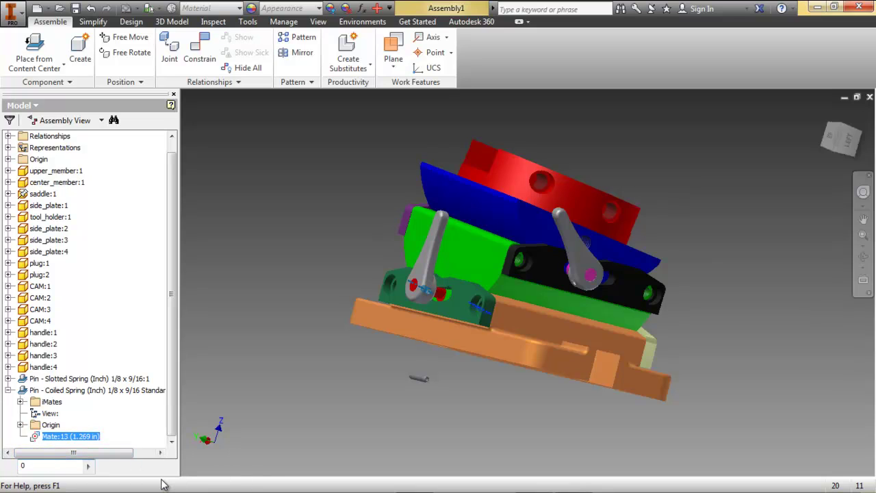
{"action": "key", "text": "Return"}
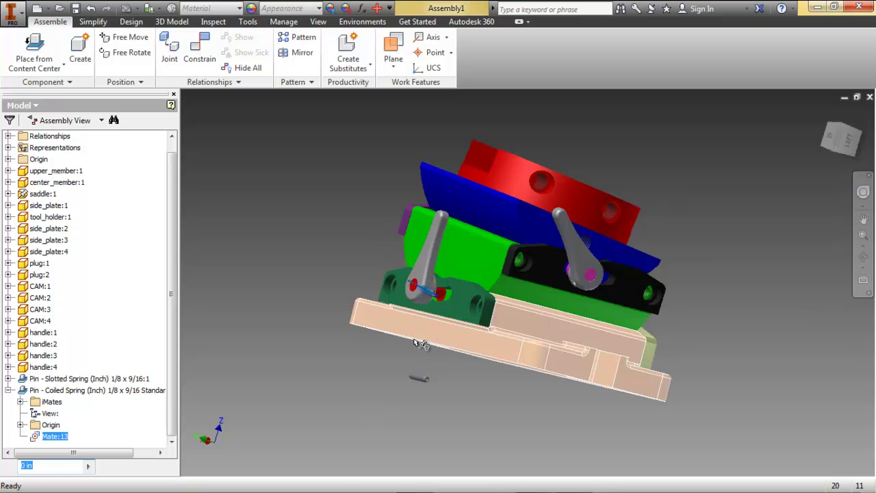
Step: Slide the coiled spring pin along its axis out of the handle's cross hole
{"action": "scroll", "coordinate": [425, 326], "scroll_direction": "down", "scroll_amount": 6}
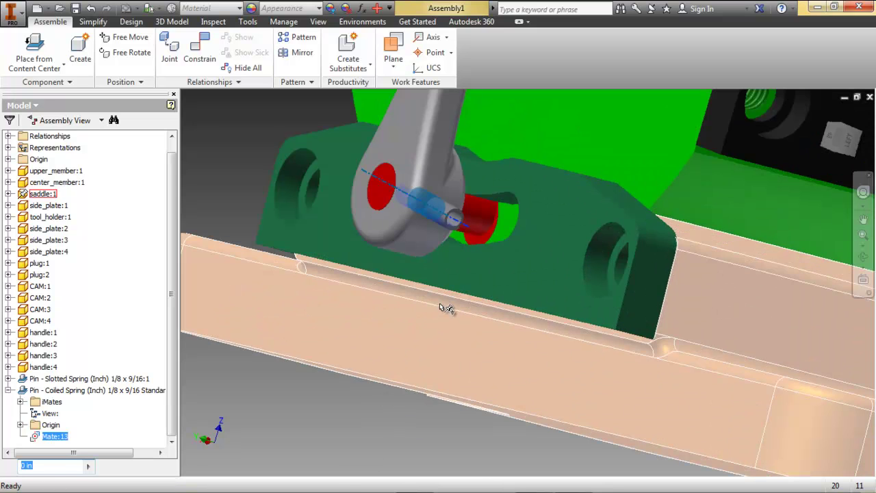
{"action": "middle_click_drag", "start_coordinate": [460, 266], "coordinate": [499, 271], "text": "shift"}
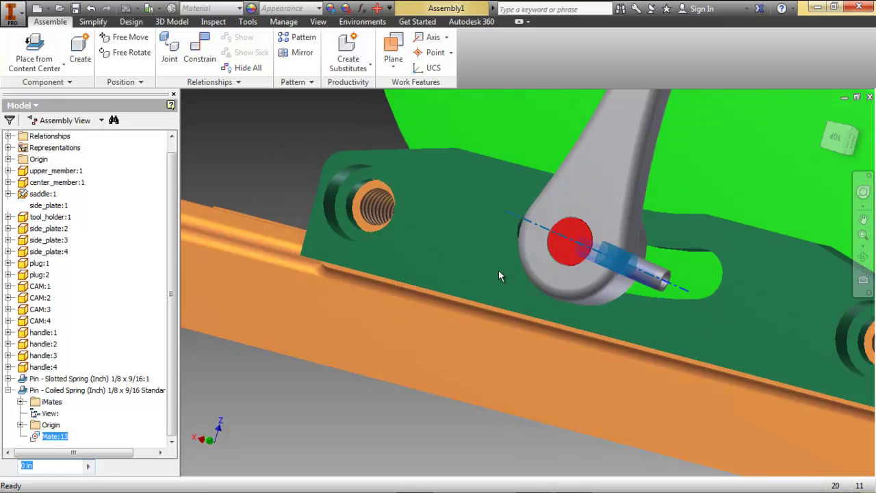
{"action": "left_click_drag", "start_coordinate": [651, 272], "coordinate": [731, 324]}
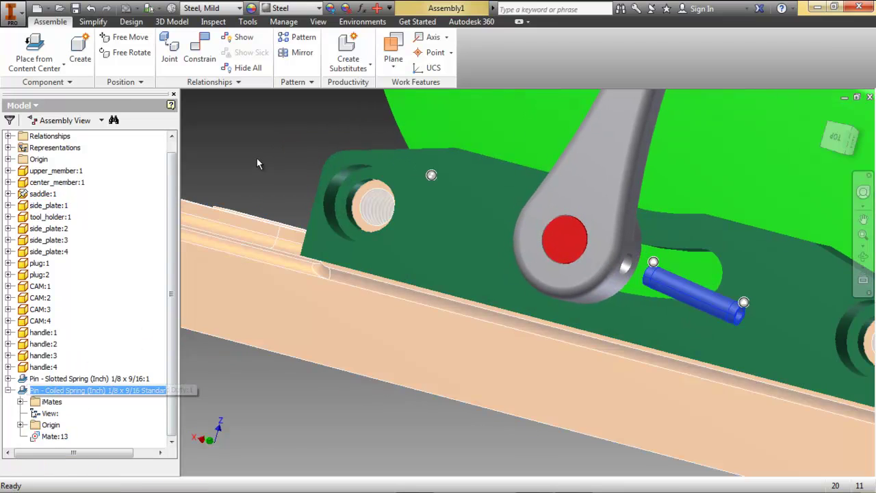
{"action": "left_click", "coordinate": [259, 165]}
Step: Try to mate a middle point of the coiled spring pin to the handle hub's axis with an offset of 0
{"action": "left_click", "coordinate": [199, 49]}
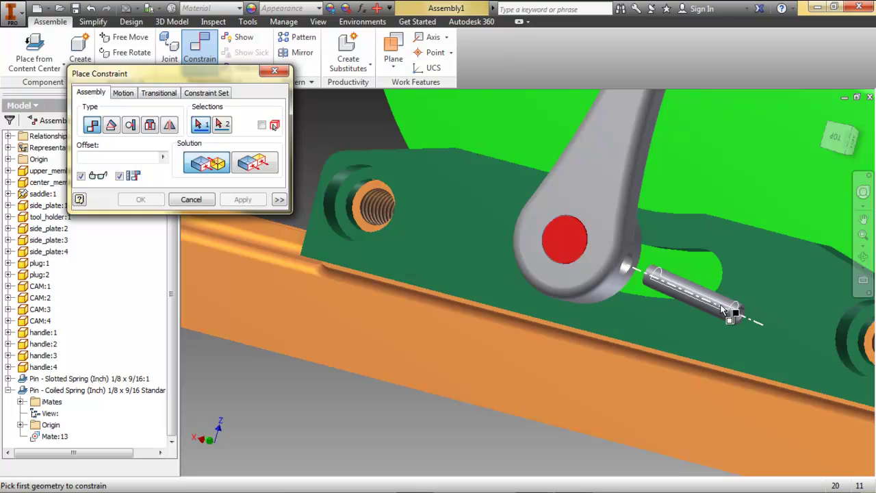
{"action": "mouse_move", "coordinate": [723, 308]}
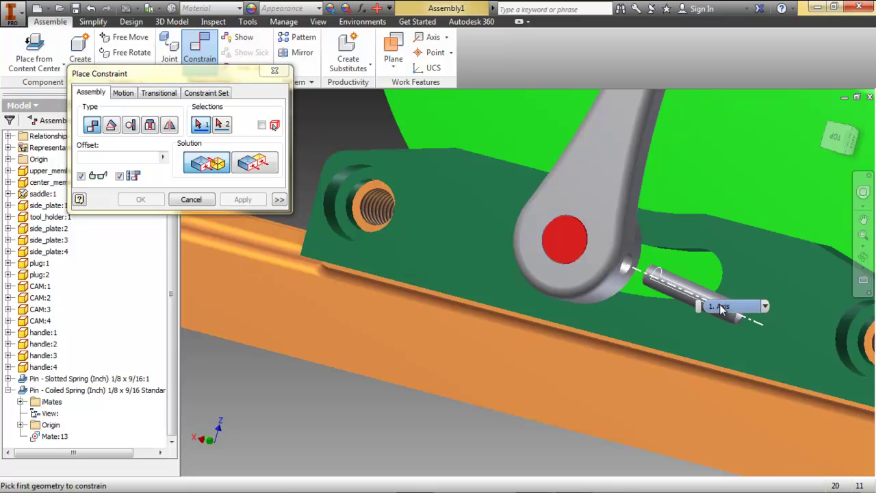
{"action": "left_click", "coordinate": [765, 307]}
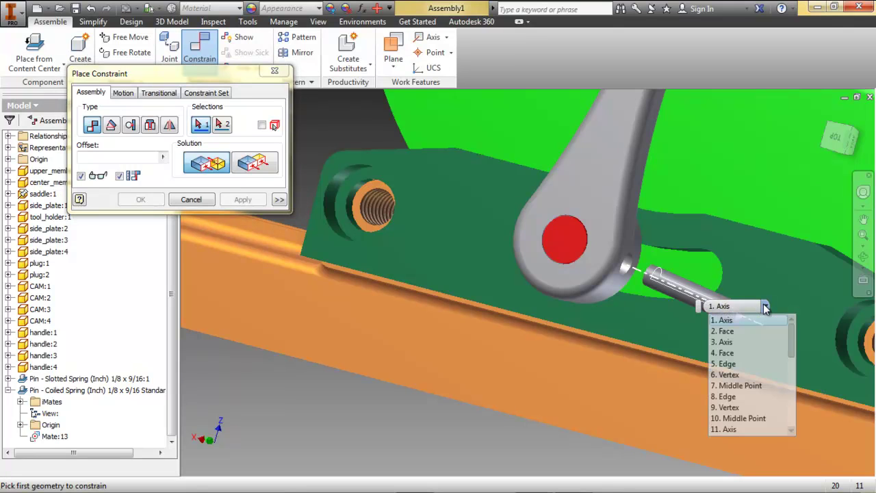
{"action": "left_click", "coordinate": [757, 392]}
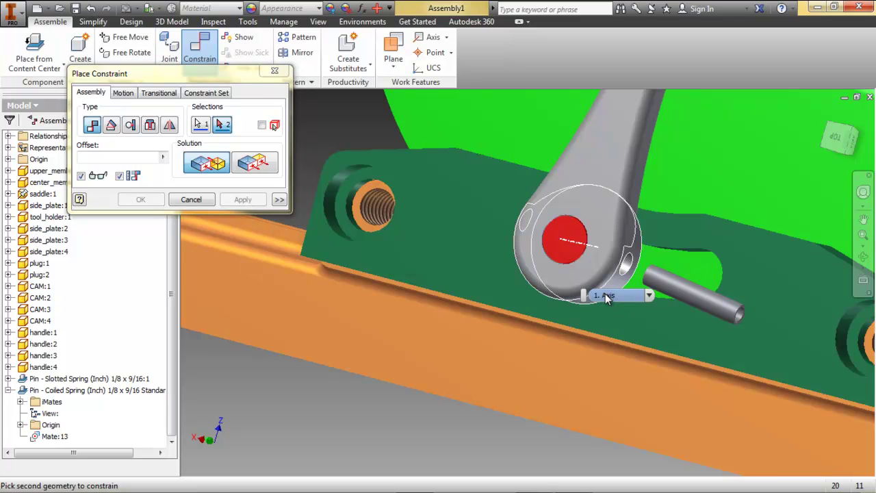
{"action": "left_click", "coordinate": [607, 295]}
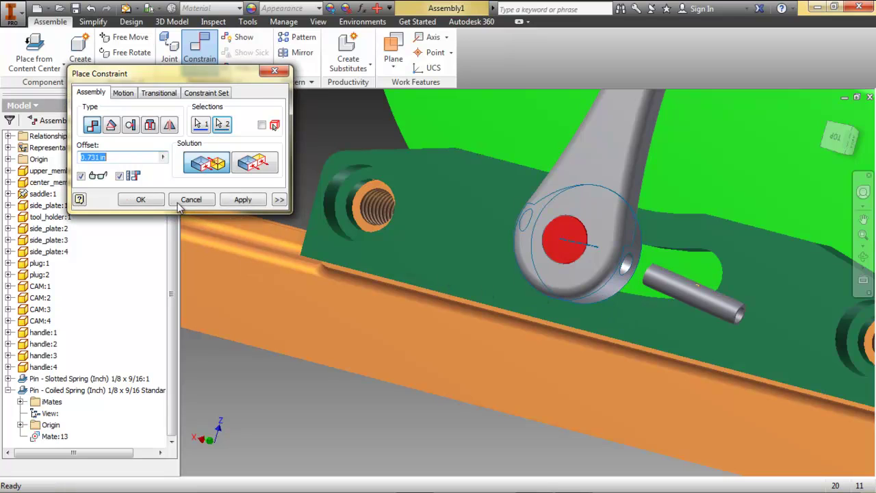
{"action": "type", "text": "0"}
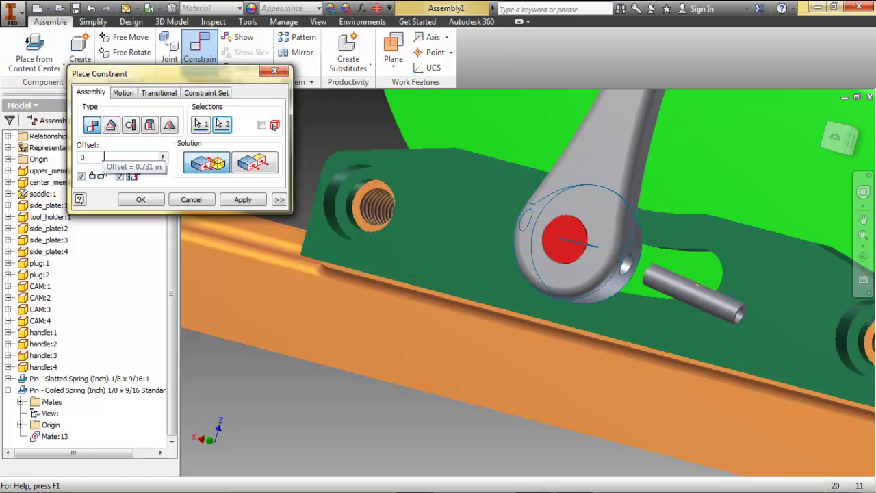
{"action": "key", "text": "Return"}
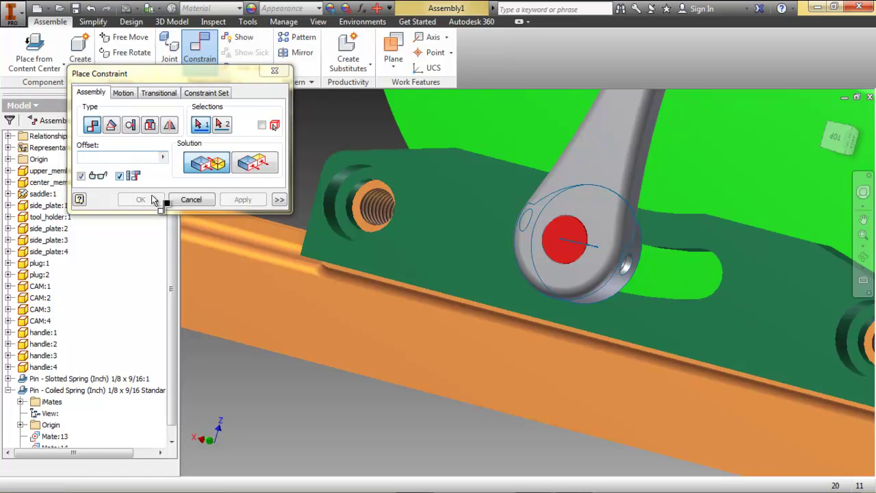
{"action": "left_click", "coordinate": [192, 200]}
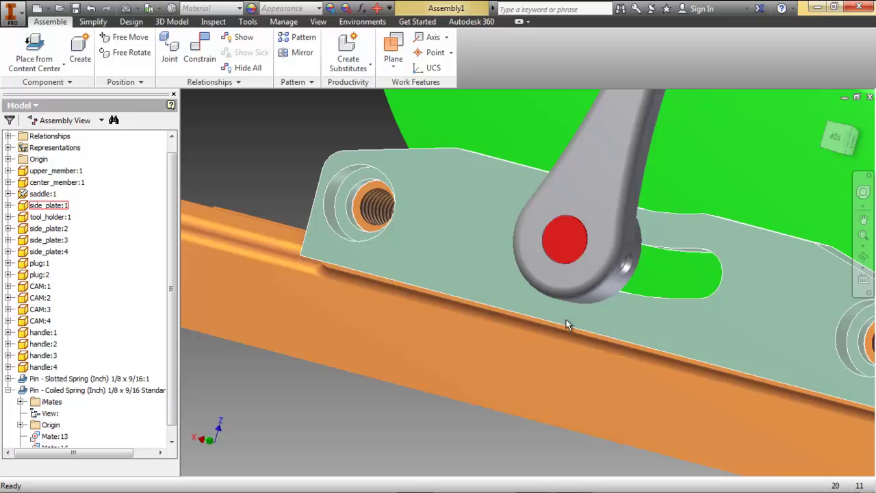
Step: Undo the last mate constraint and check which geometry the coiled spring pin's remaining mate uses
{"action": "middle_click_drag", "start_coordinate": [567, 322], "coordinate": [571, 297], "text": "shift"}
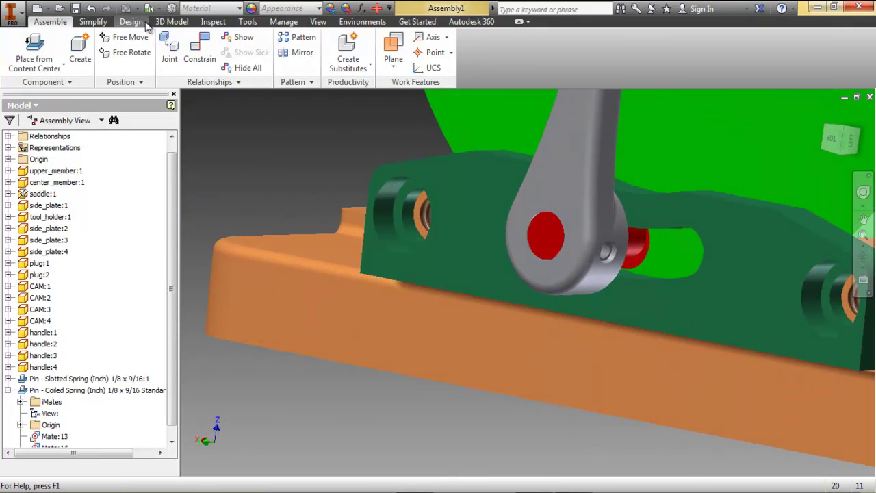
{"action": "left_click", "coordinate": [90, 9]}
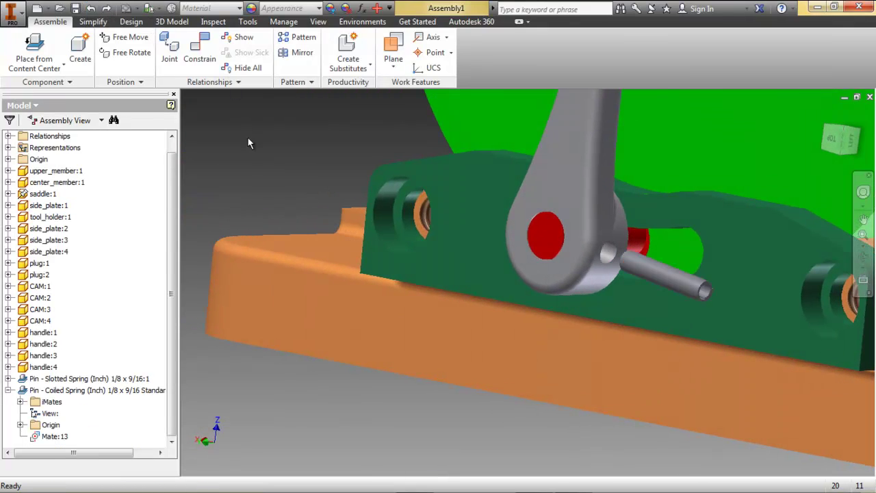
{"action": "left_click", "coordinate": [671, 271]}
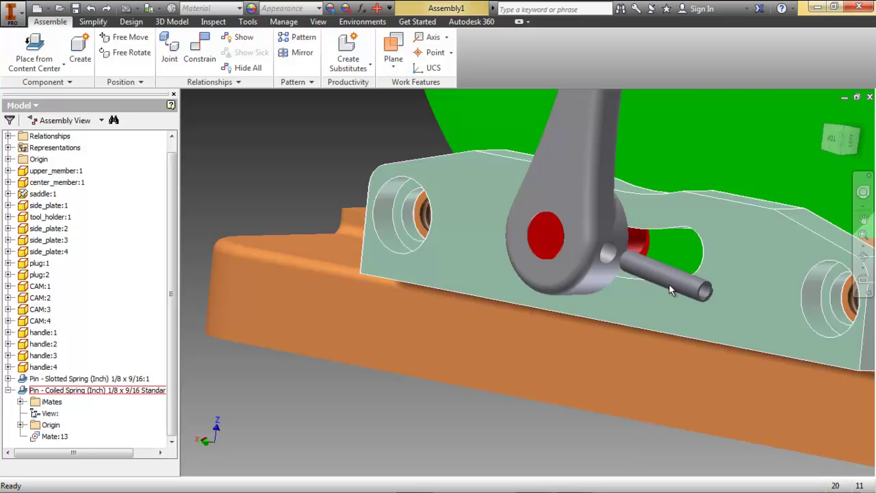
{"action": "left_click", "coordinate": [68, 391]}
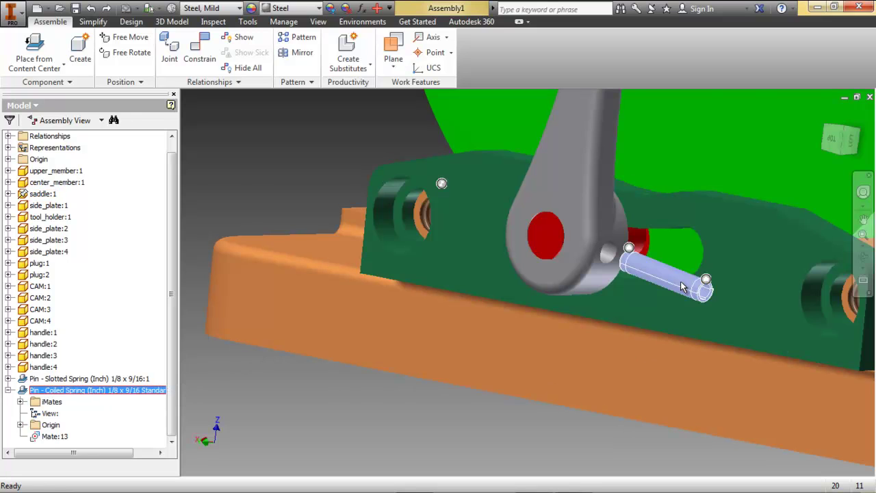
{"action": "left_click", "coordinate": [54, 436]}
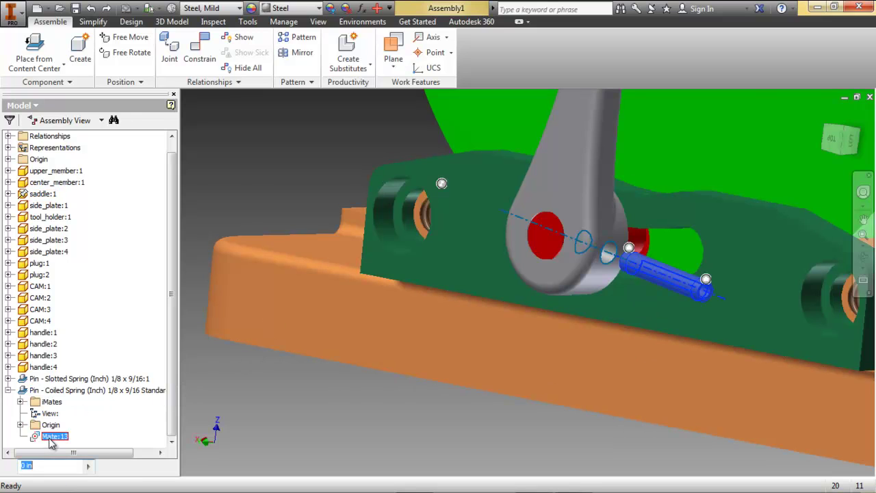
{"action": "left_click", "coordinate": [227, 180]}
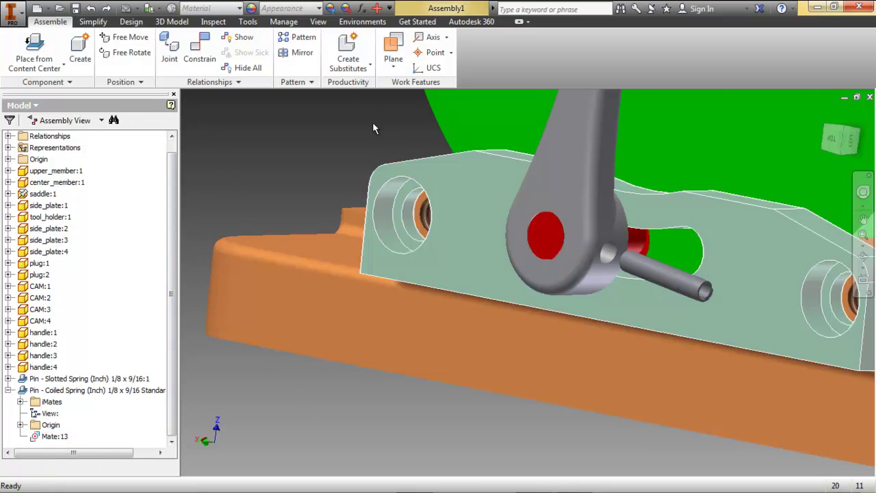
Step: Mate the coiled spring pin's middle point to the handle hub's axis, centring the pin in the cross hole
{"action": "left_click", "coordinate": [203, 63]}
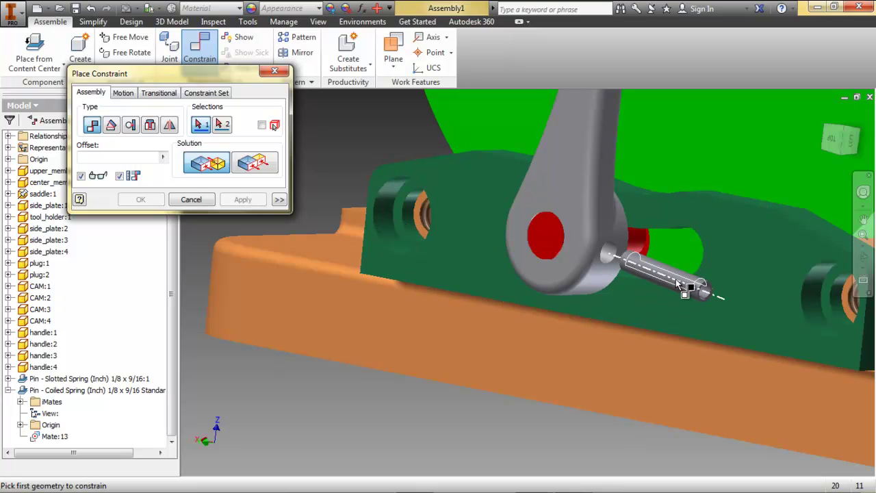
{"action": "mouse_move", "coordinate": [676, 279]}
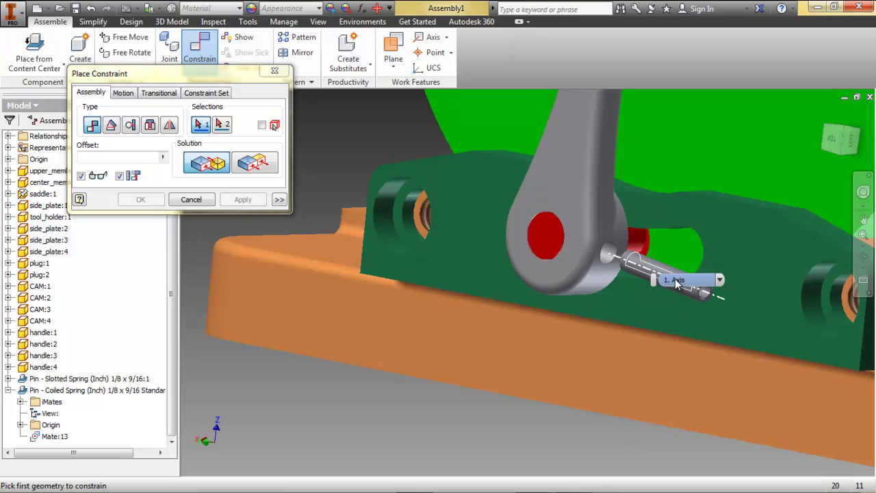
{"action": "left_click", "coordinate": [720, 279]}
{"action": "left_click", "coordinate": [711, 347]}
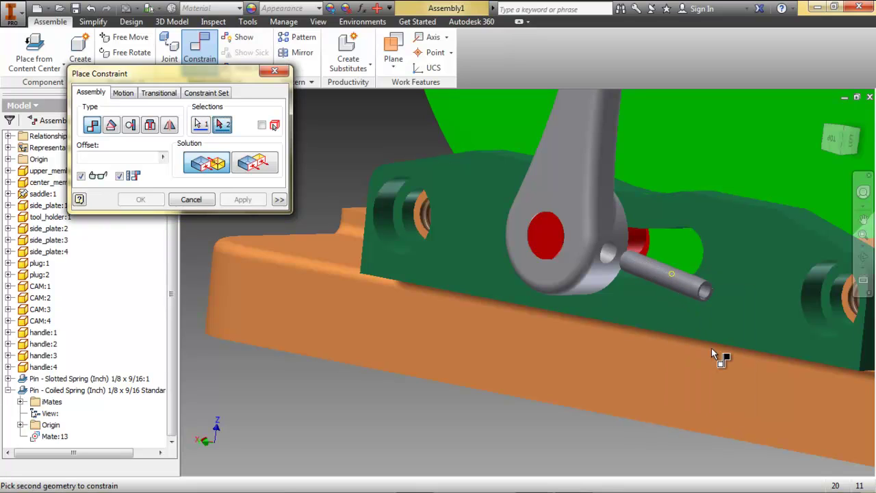
{"action": "left_click", "coordinate": [590, 288]}
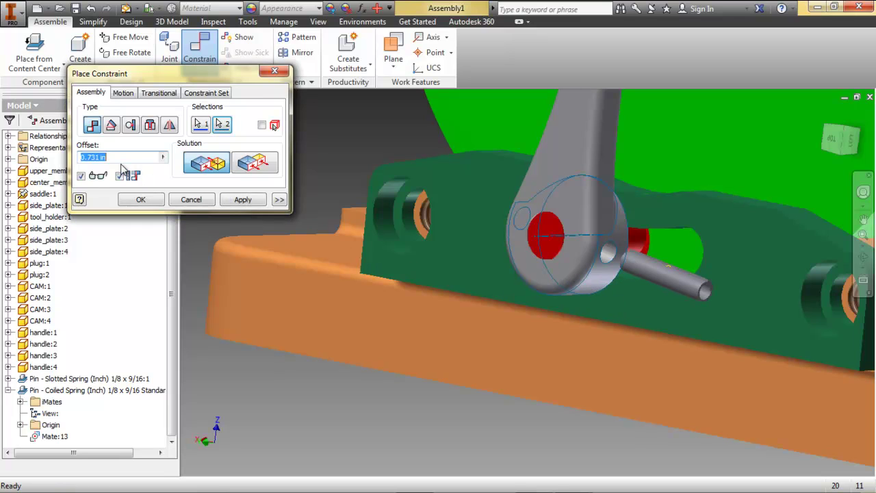
{"action": "key", "text": "Return"}
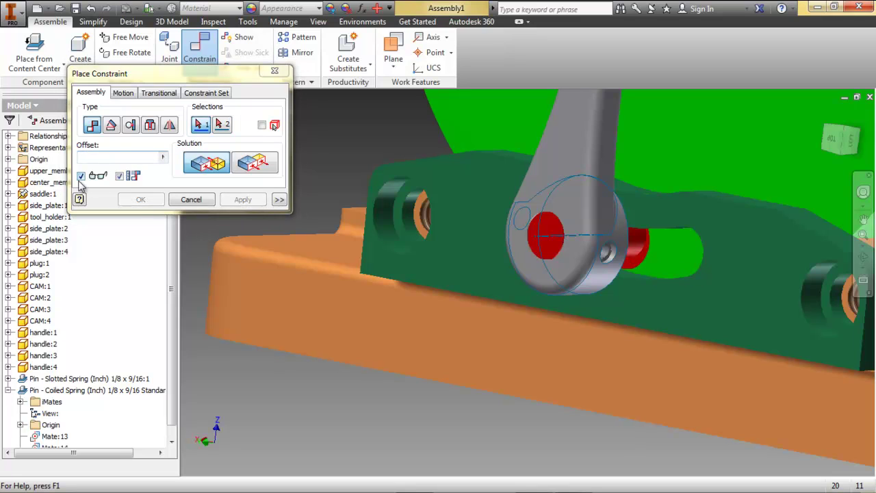
{"action": "left_click", "coordinate": [191, 200]}
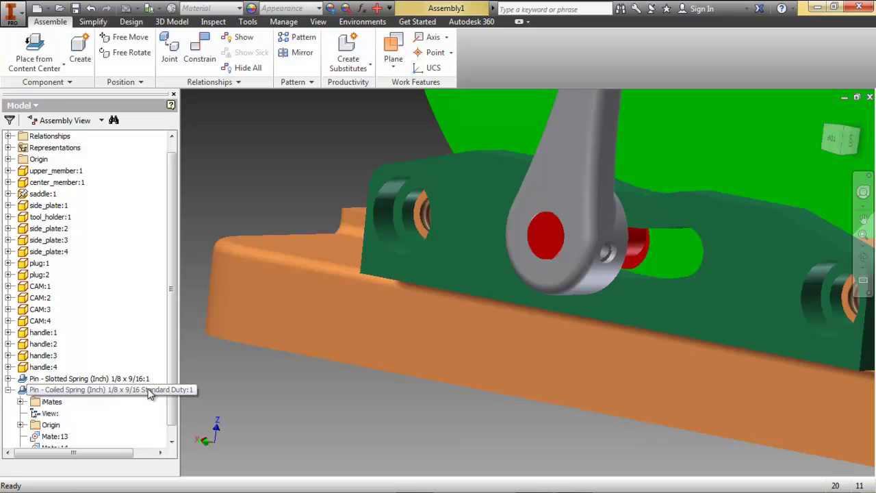
Step: Hide handle:2 to expose the coiled spring pin inside the CAM
{"action": "left_click", "coordinate": [558, 154]}
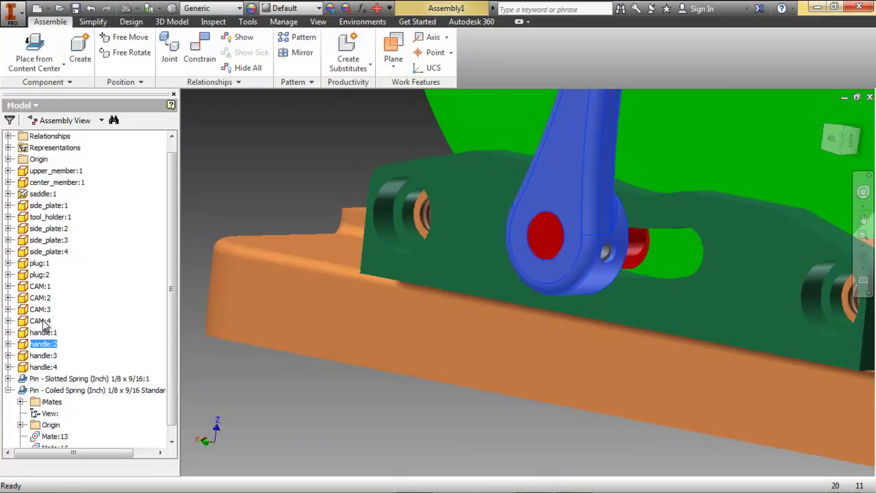
{"action": "right_click", "coordinate": [40, 348]}
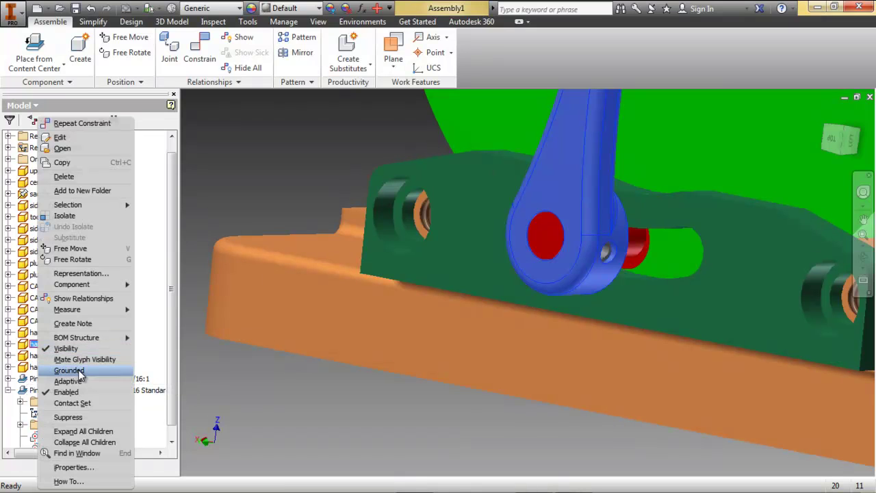
{"action": "left_click", "coordinate": [80, 349]}
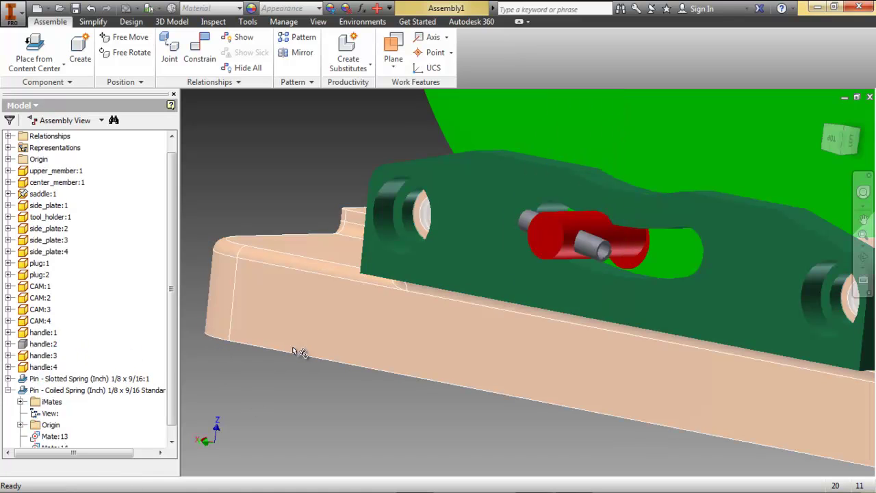
{"action": "mouse_move", "coordinate": [438, 351]}
{"action": "middle_mouse_down", "text": "shift"}
{"action": "mouse_move", "coordinate": [478, 355]}
{"action": "mouse_move", "coordinate": [445, 346]}
{"action": "middle_mouse_up", "text": "shift"}
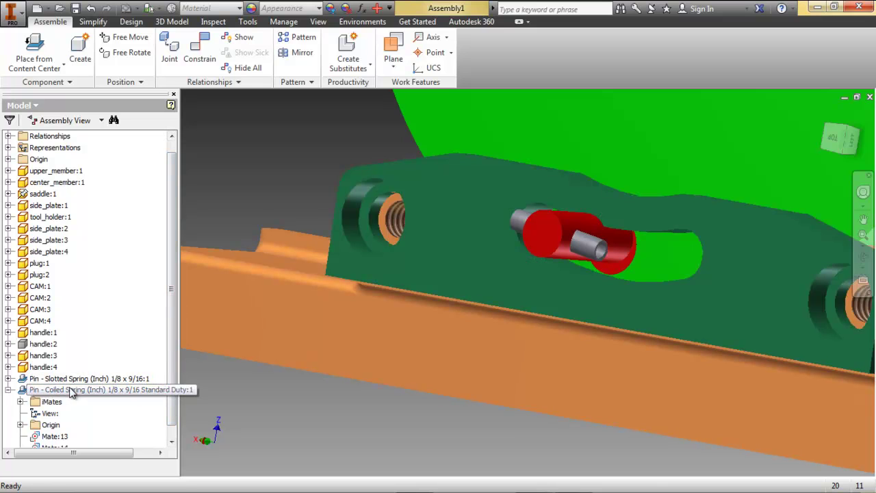
Step: Suppress the coiled spring pin in the assembly
{"action": "right_click", "coordinate": [69, 389]}
{"action": "left_click", "coordinate": [139, 417]}
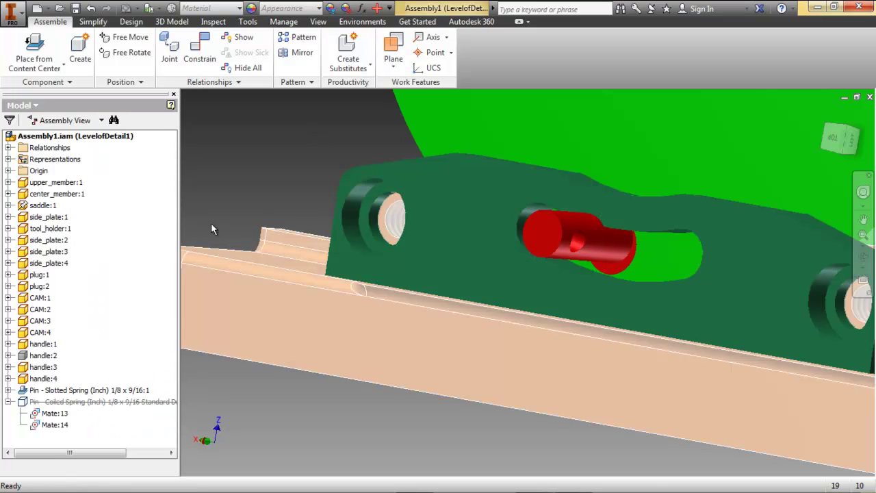
{"action": "middle_click_drag", "start_coordinate": [374, 374], "coordinate": [361, 284]}
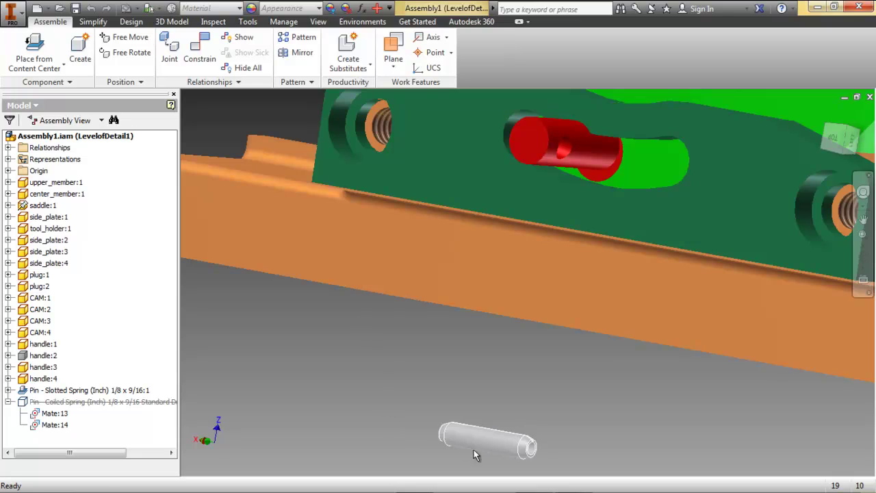
Step: Bring the slotted spring pin closer to the CAM and mate its axis to the CAM's cross hole with a 0.000 in offset
{"action": "left_click_drag", "start_coordinate": [474, 450], "coordinate": [500, 358]}
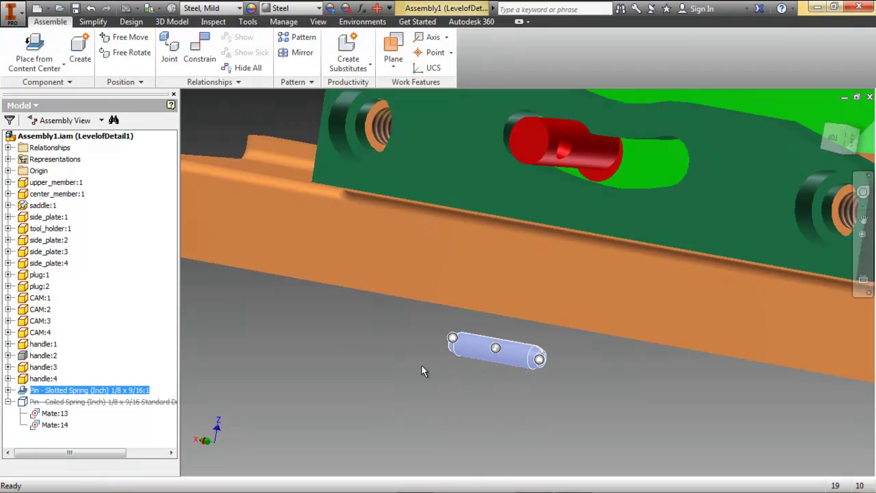
{"action": "left_click", "coordinate": [397, 335]}
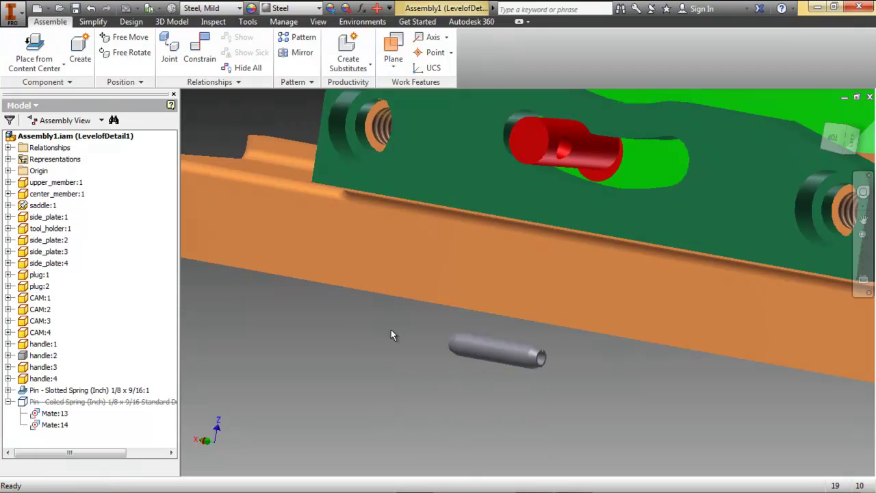
{"action": "left_click", "coordinate": [198, 62]}
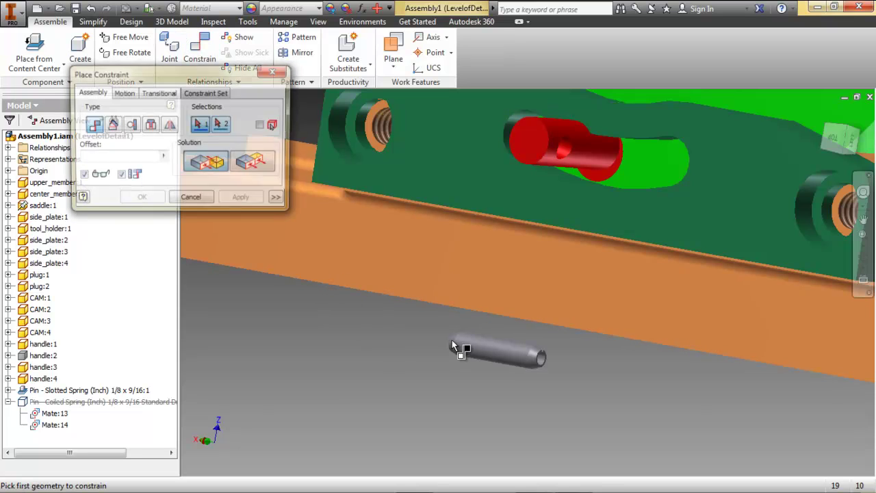
{"action": "left_click", "coordinate": [510, 360]}
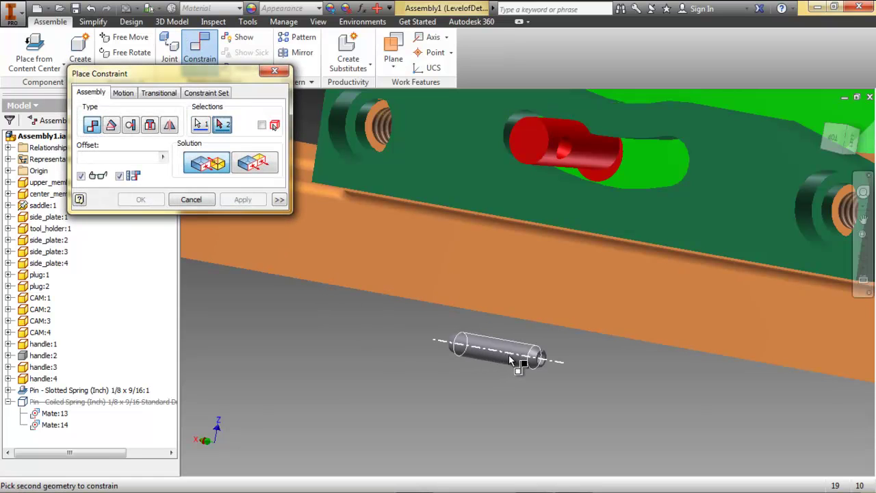
{"action": "left_click", "coordinate": [565, 158]}
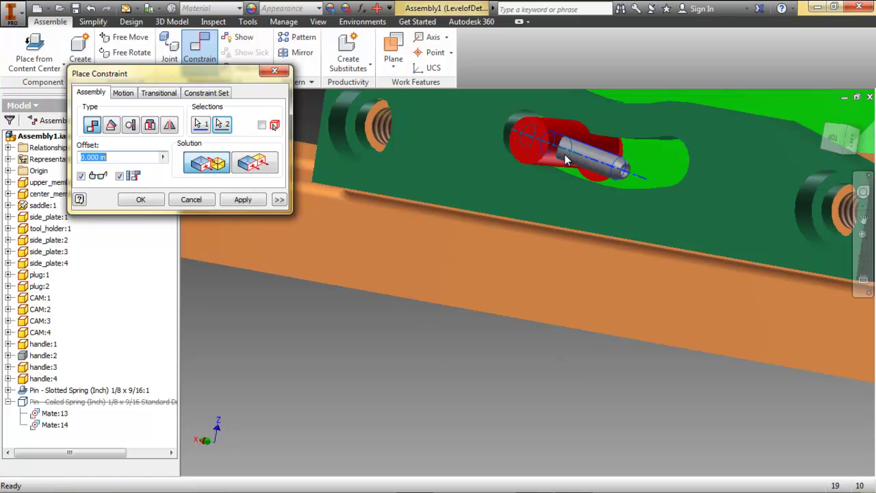
{"action": "left_click", "coordinate": [243, 199]}
{"action": "left_click", "coordinate": [616, 171]}
{"action": "left_click_drag", "start_coordinate": [616, 171], "coordinate": [668, 198]}
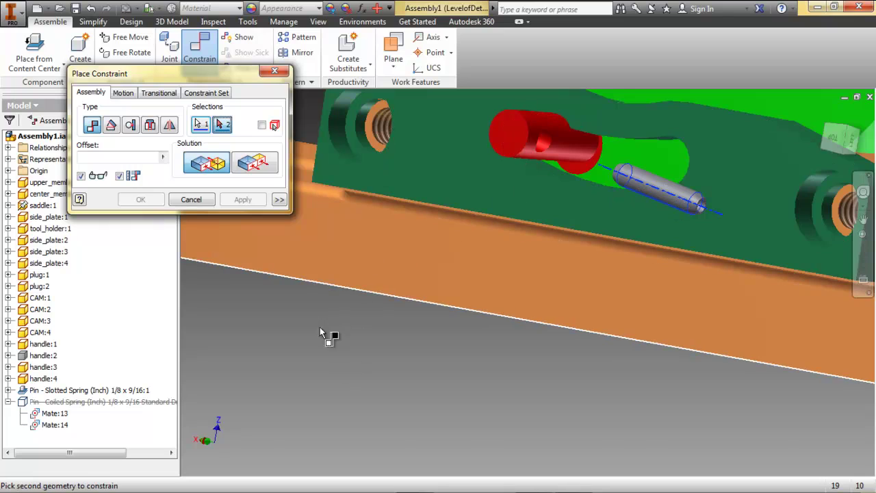
{"action": "left_click", "coordinate": [201, 124]}
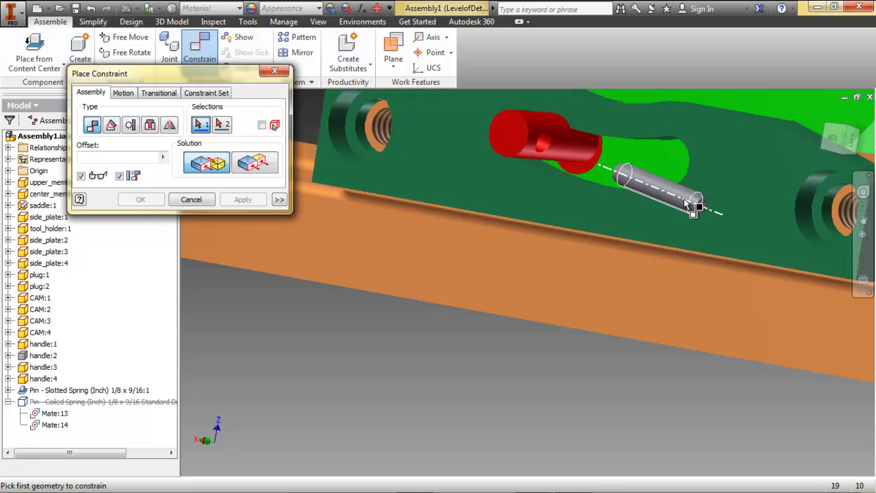
{"action": "left_click", "coordinate": [728, 200]}
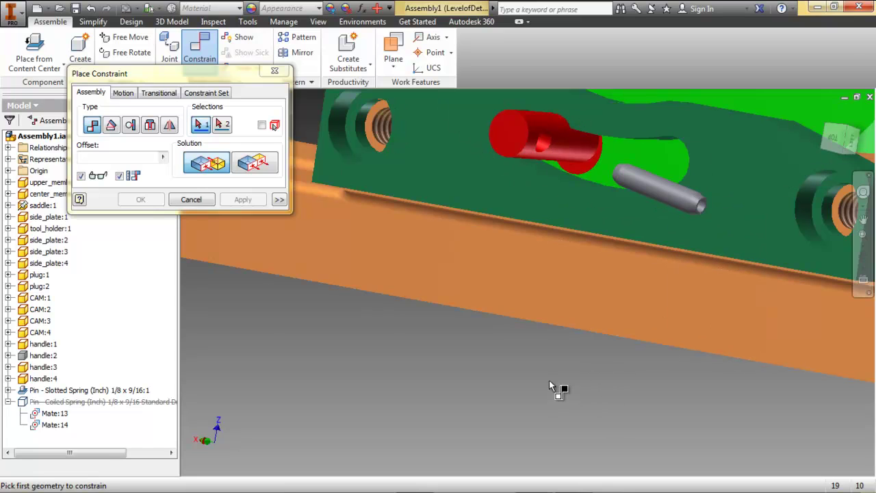
{"action": "left_click", "coordinate": [131, 126]}
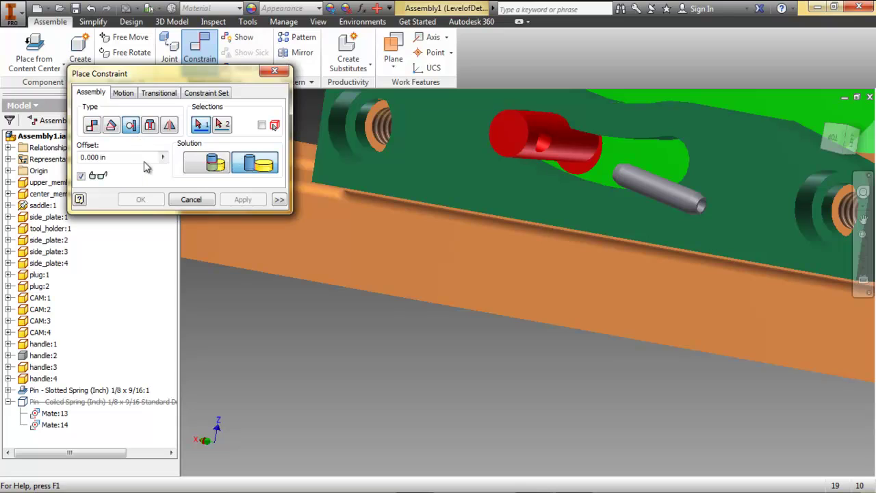
{"action": "left_click", "coordinate": [697, 209]}
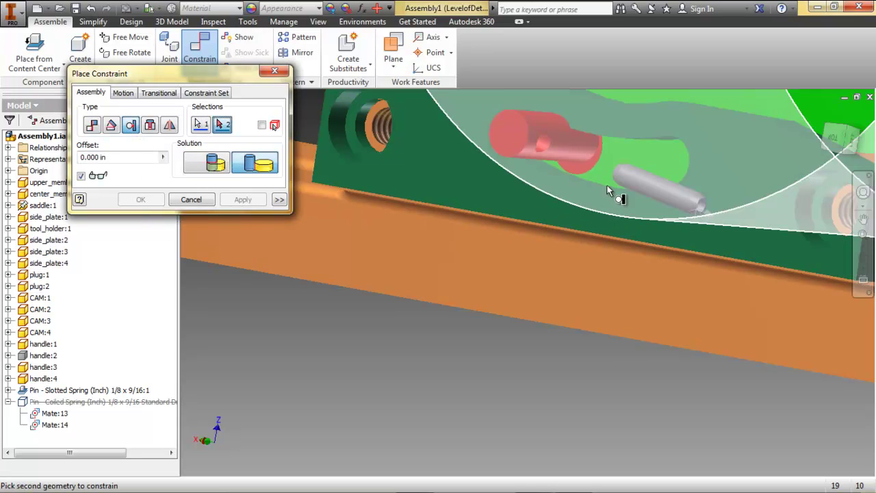
{"action": "left_click", "coordinate": [558, 154]}
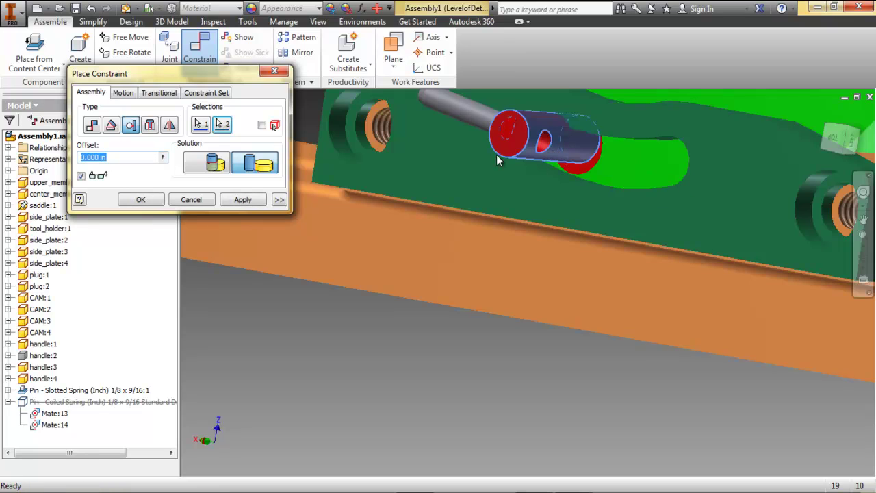
{"action": "left_click", "coordinate": [211, 168]}
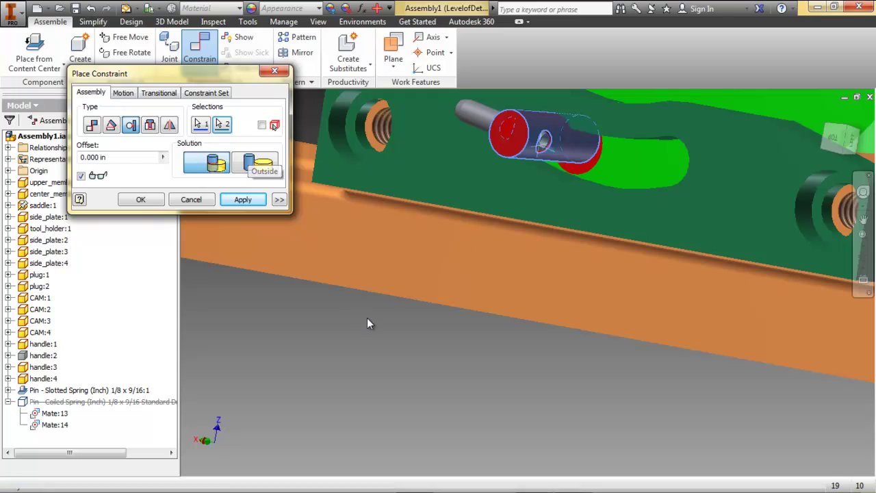
{"action": "left_click", "coordinate": [191, 199]}
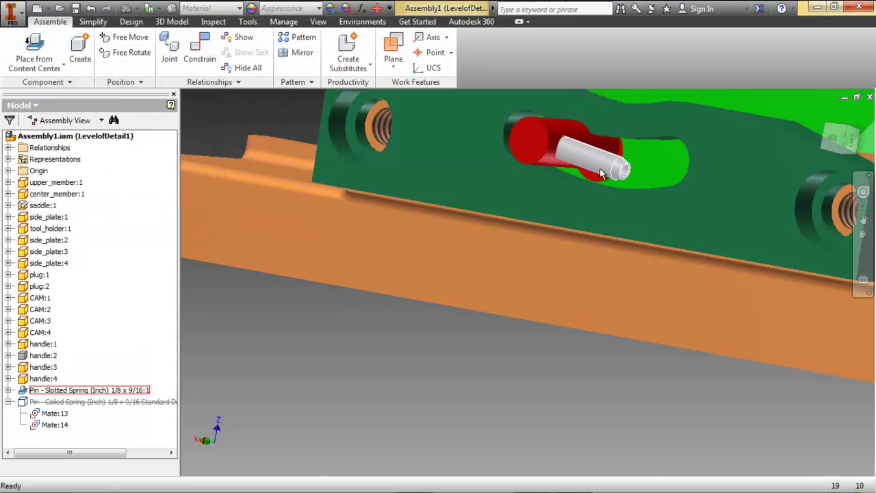
Step: Slide the slotted spring pin out of the CAM's cross hole along its axis and make handle:2 visible again
{"action": "left_click_drag", "start_coordinate": [600, 168], "coordinate": [643, 188]}
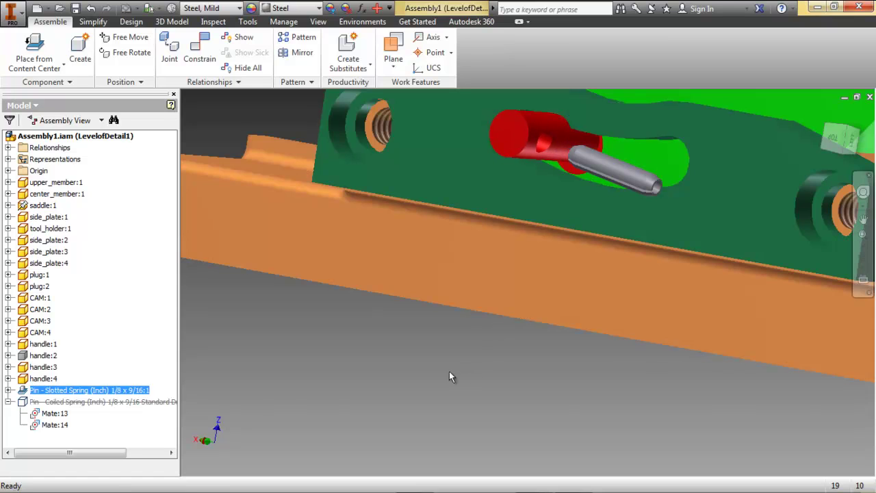
{"action": "right_click", "coordinate": [27, 355]}
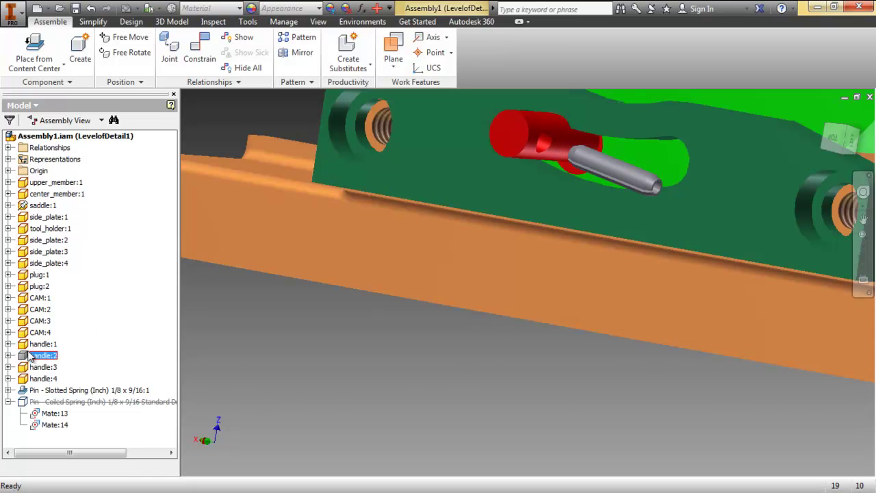
{"action": "left_click", "coordinate": [67, 358]}
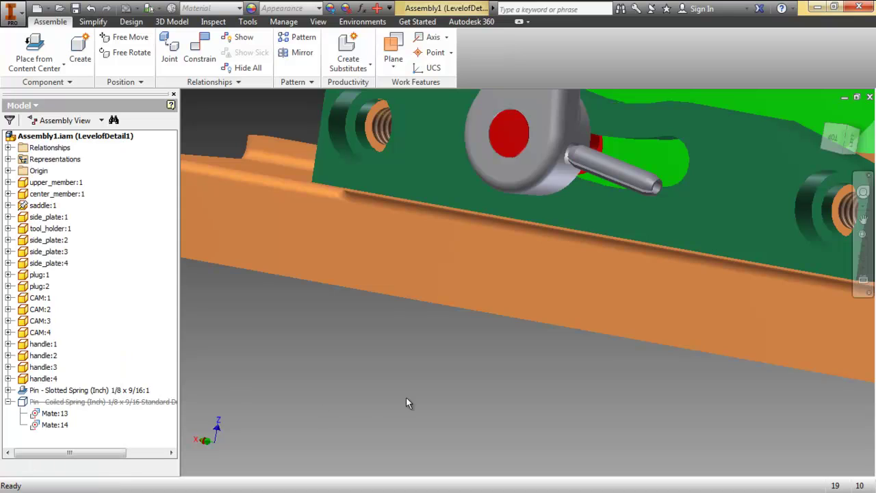
Step: Constrain the slotted spring pin's chamfered end tangent to the handle hub's outer face, using the Inside solution and a 0.000 in offset
{"action": "left_click", "coordinate": [200, 52]}
{"action": "left_click", "coordinate": [130, 124]}
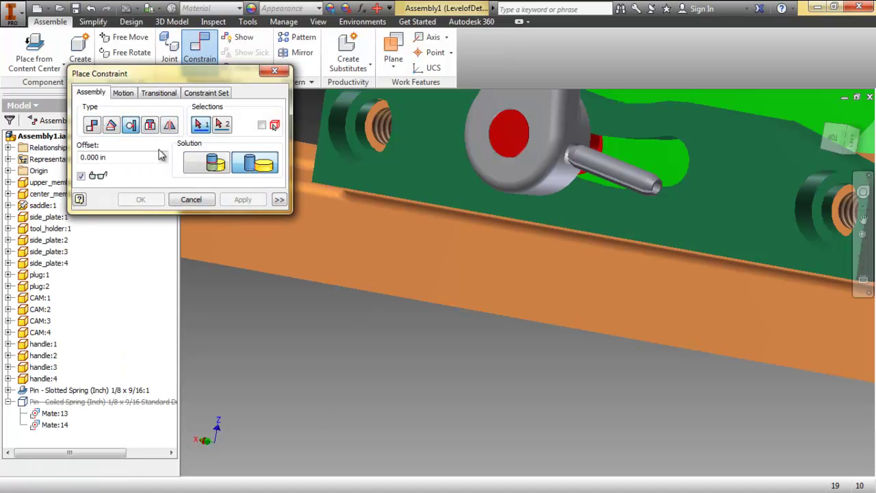
{"action": "left_click", "coordinate": [661, 191]}
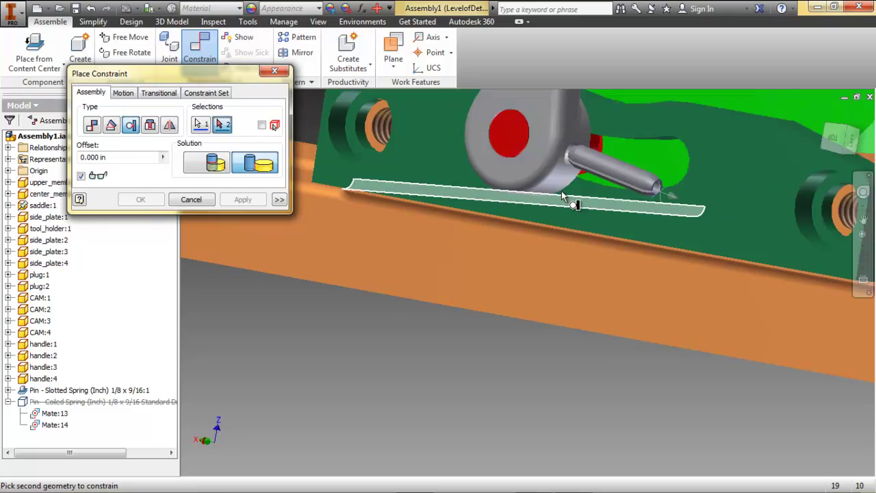
{"action": "left_click", "coordinate": [549, 184]}
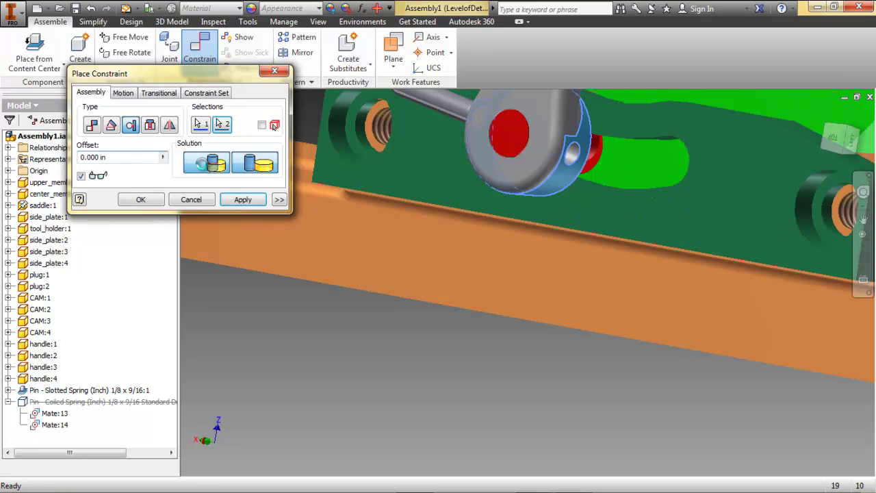
{"action": "left_click", "coordinate": [206, 163]}
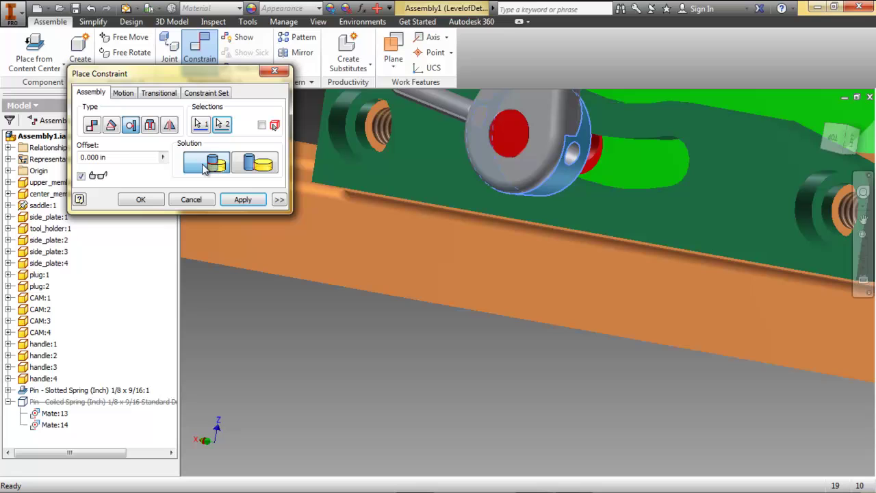
{"action": "left_click", "coordinate": [143, 199]}
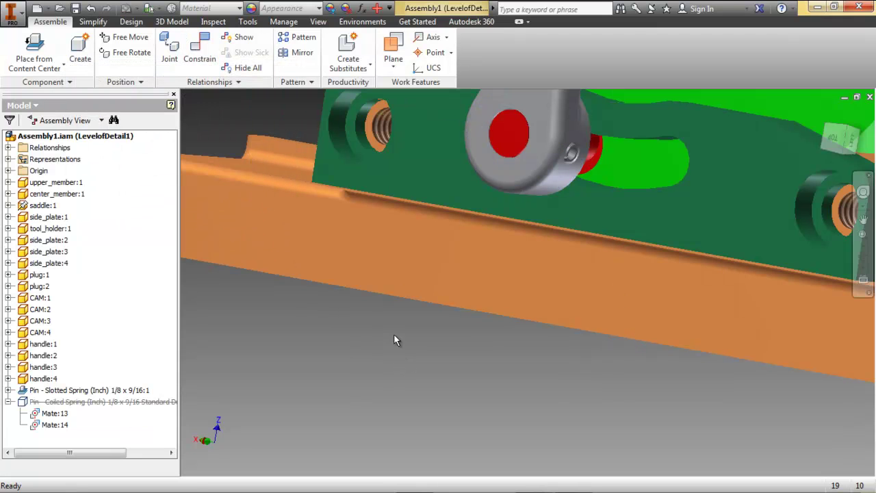
{"action": "middle_click_drag", "start_coordinate": [408, 329], "coordinate": [446, 236], "text": "shift"}
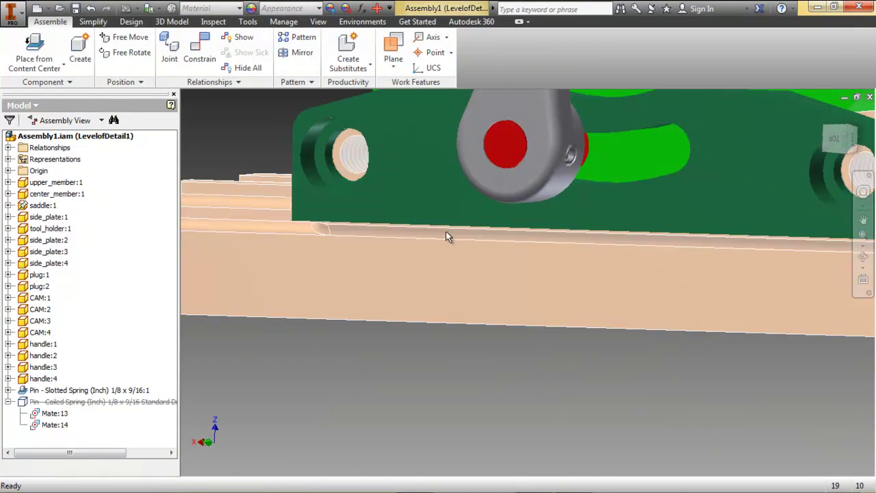
{"action": "left_click", "coordinate": [574, 154]}
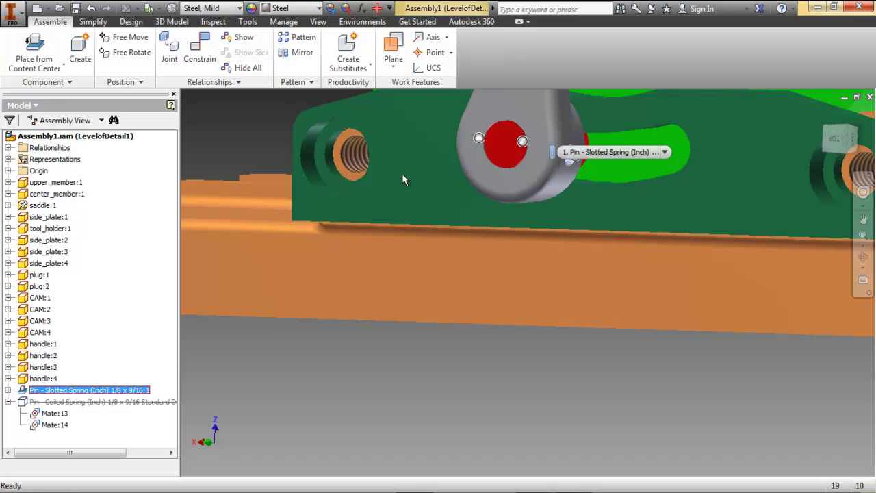
{"action": "right_click", "coordinate": [94, 398]}
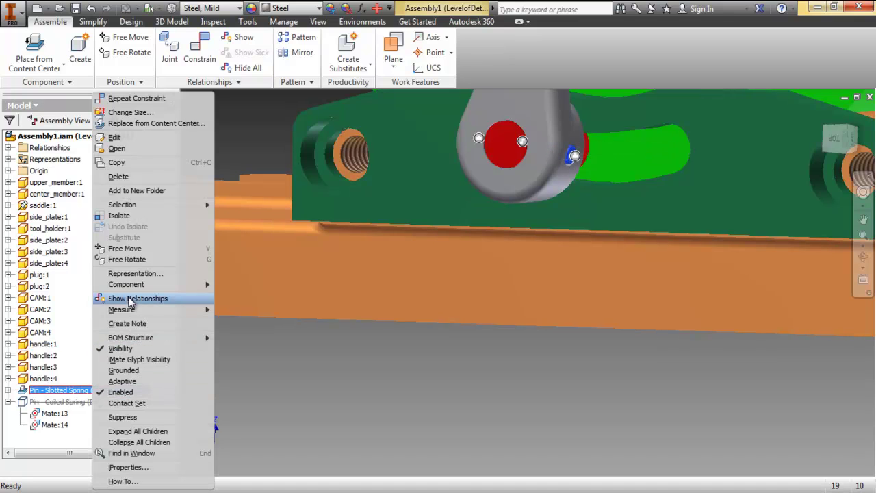
{"action": "mouse_move", "coordinate": [132, 287]}
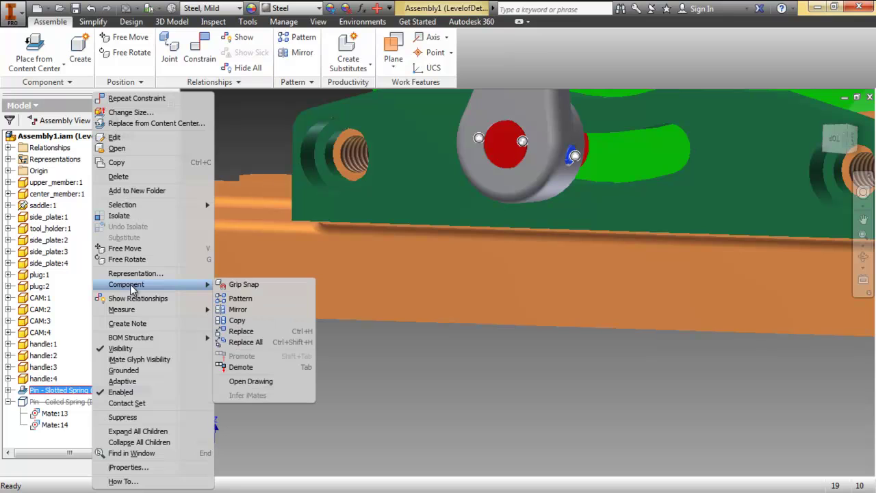
{"action": "left_click", "coordinate": [256, 332]}
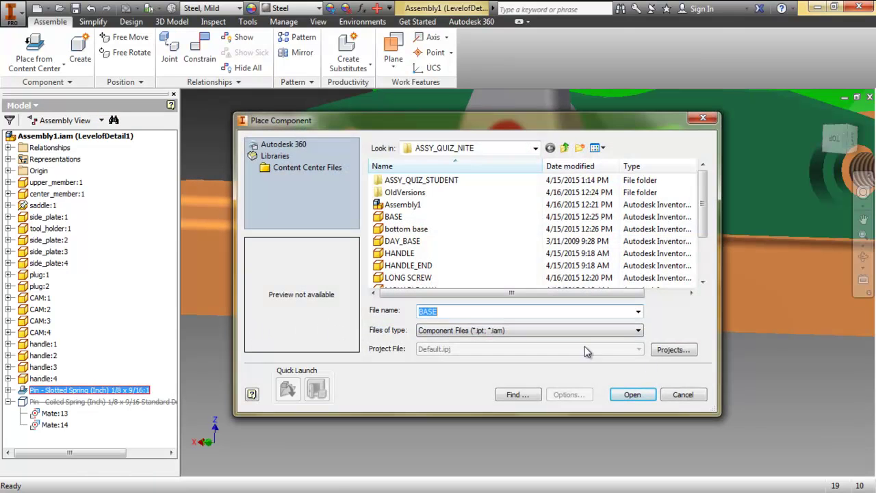
{"action": "left_click", "coordinate": [692, 388]}
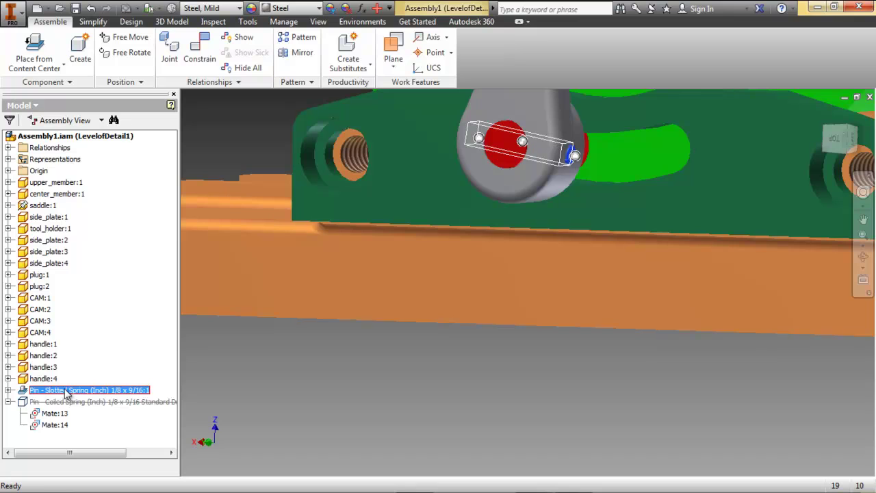
{"action": "left_click_drag", "start_coordinate": [66, 394], "coordinate": [29, 395]}
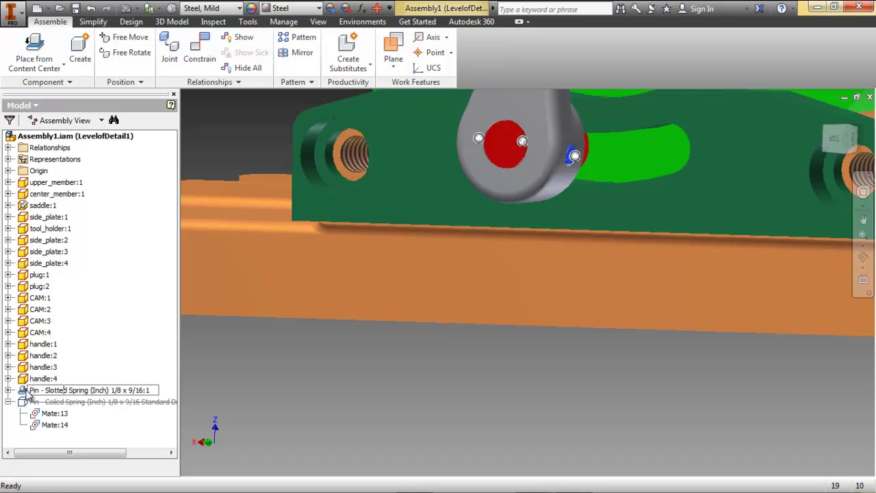
{"action": "double_click", "coordinate": [27, 394]}
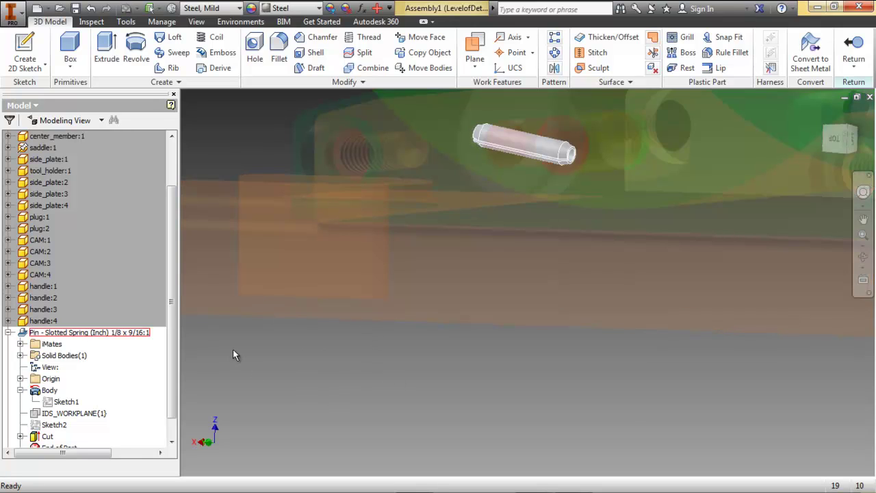
{"action": "double_click", "coordinate": [210, 263]}
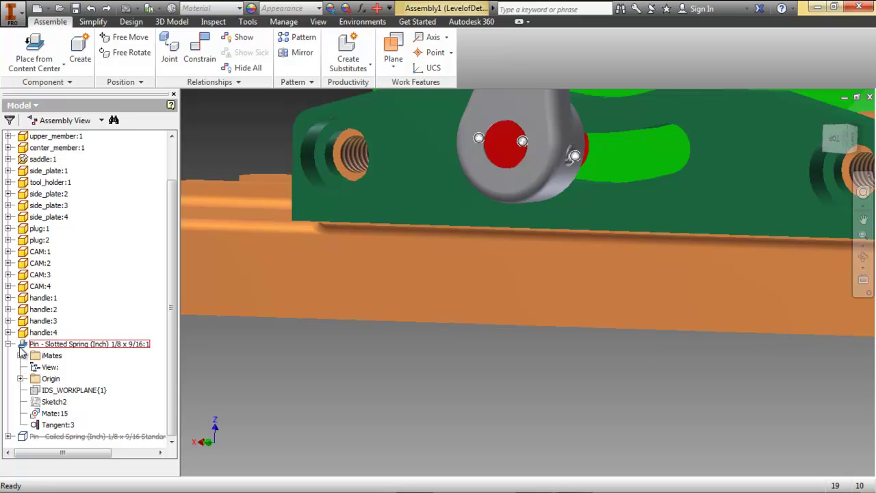
{"action": "right_click", "coordinate": [22, 347]}
{"action": "mouse_move", "coordinate": [21, 343]}
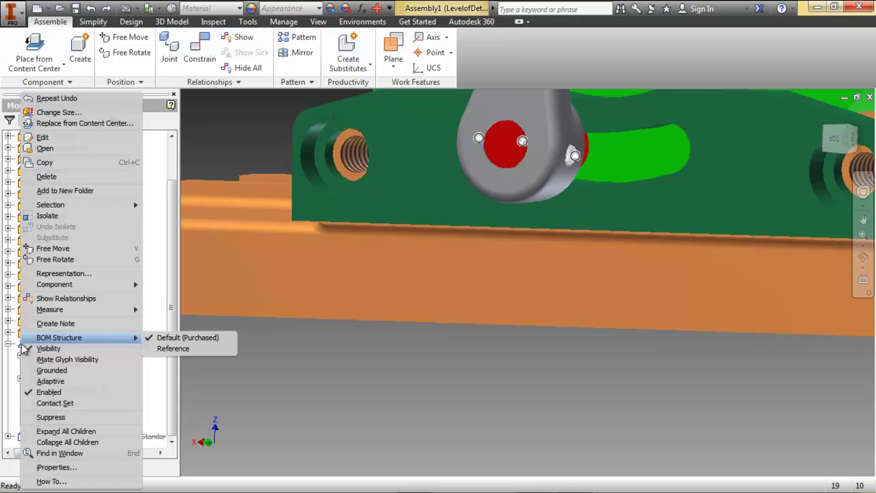
{"action": "left_click", "coordinate": [47, 138]}
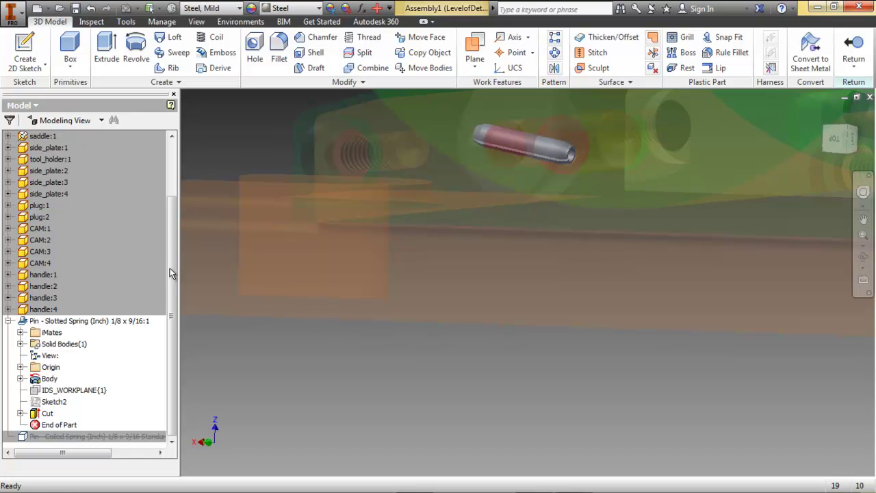
{"action": "right_click", "coordinate": [330, 313]}
{"action": "left_click", "coordinate": [329, 345]}
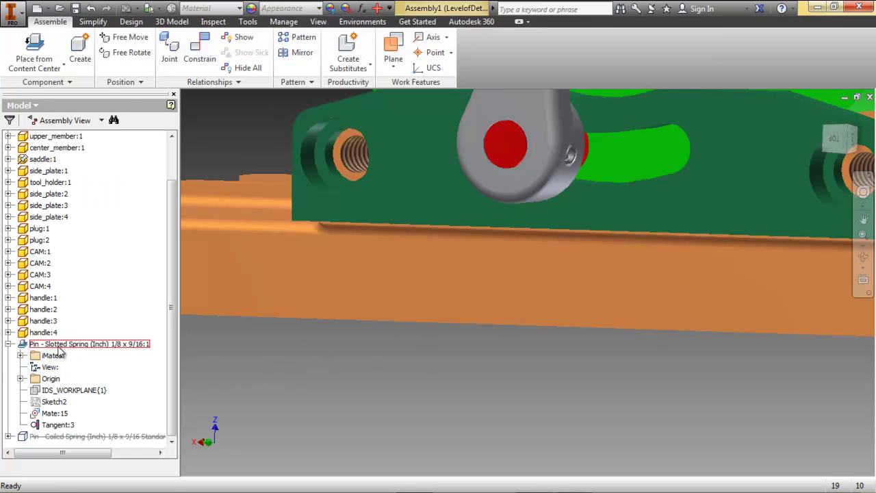
Step: Change the slotted spring pin's nominal length to 0.625 in, check both ends in the handle hub, and collapse the pin's browser entry
{"action": "right_click", "coordinate": [59, 346]}
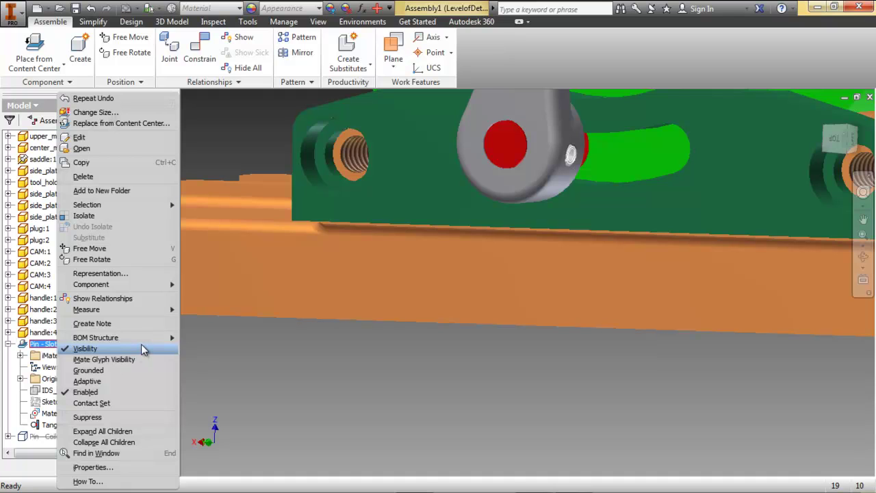
{"action": "left_click", "coordinate": [102, 113]}
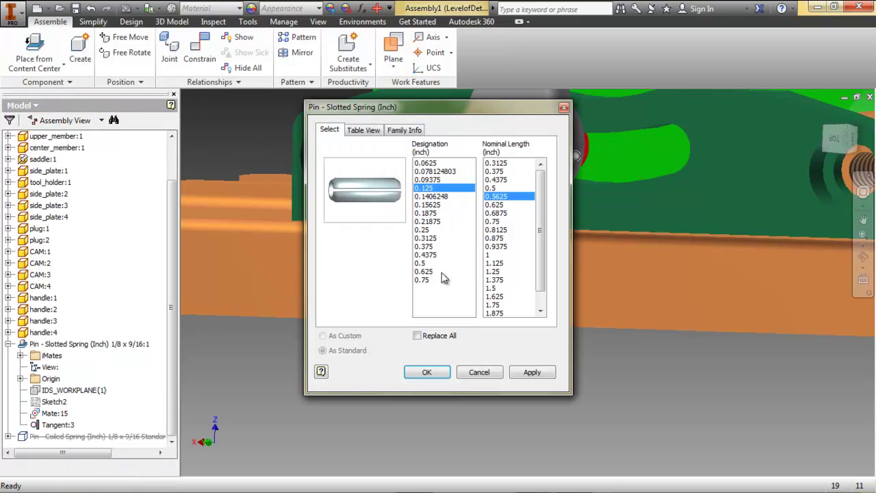
{"action": "left_click", "coordinate": [500, 204]}
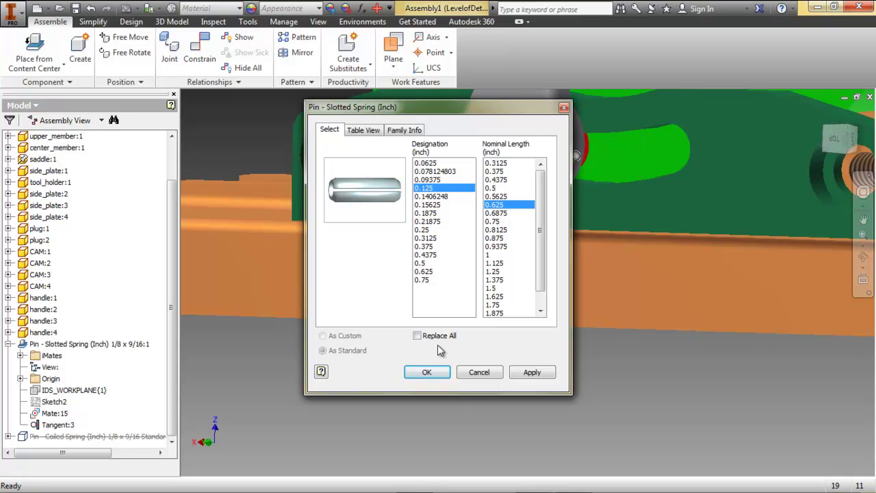
{"action": "left_click", "coordinate": [428, 373]}
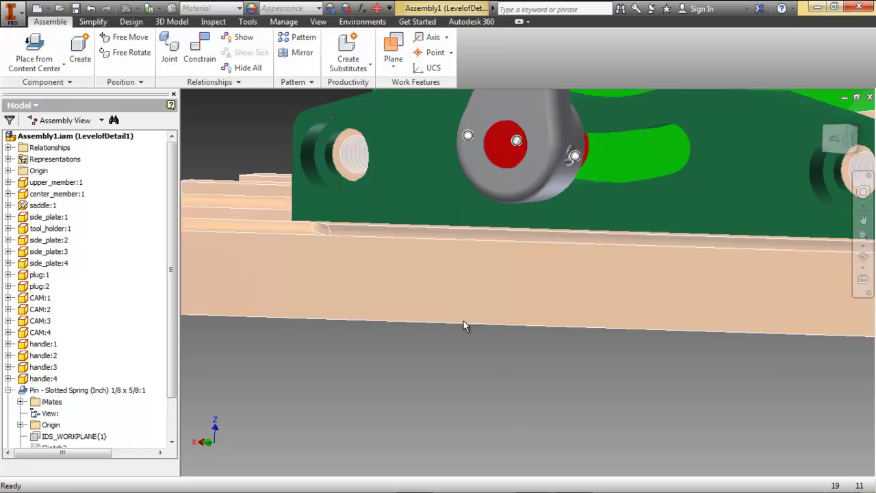
{"action": "middle_click_drag", "start_coordinate": [466, 279], "coordinate": [532, 294], "text": "shift"}
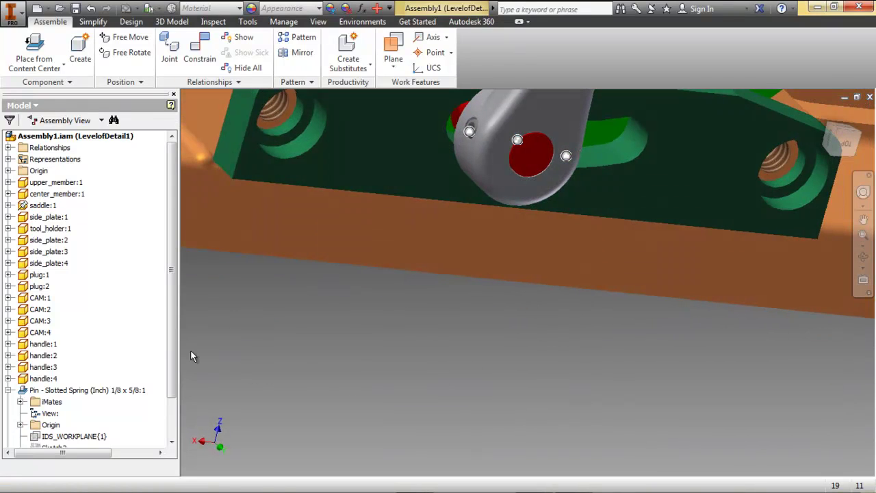
{"action": "left_click", "coordinate": [8, 390]}
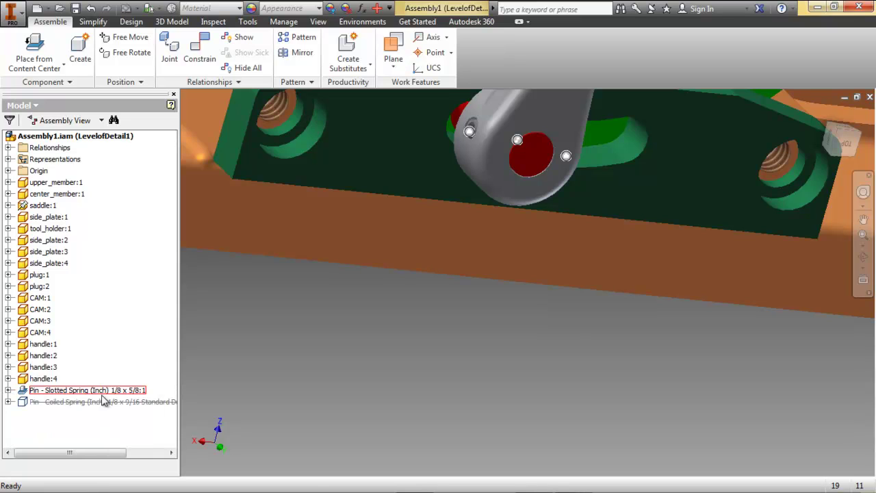